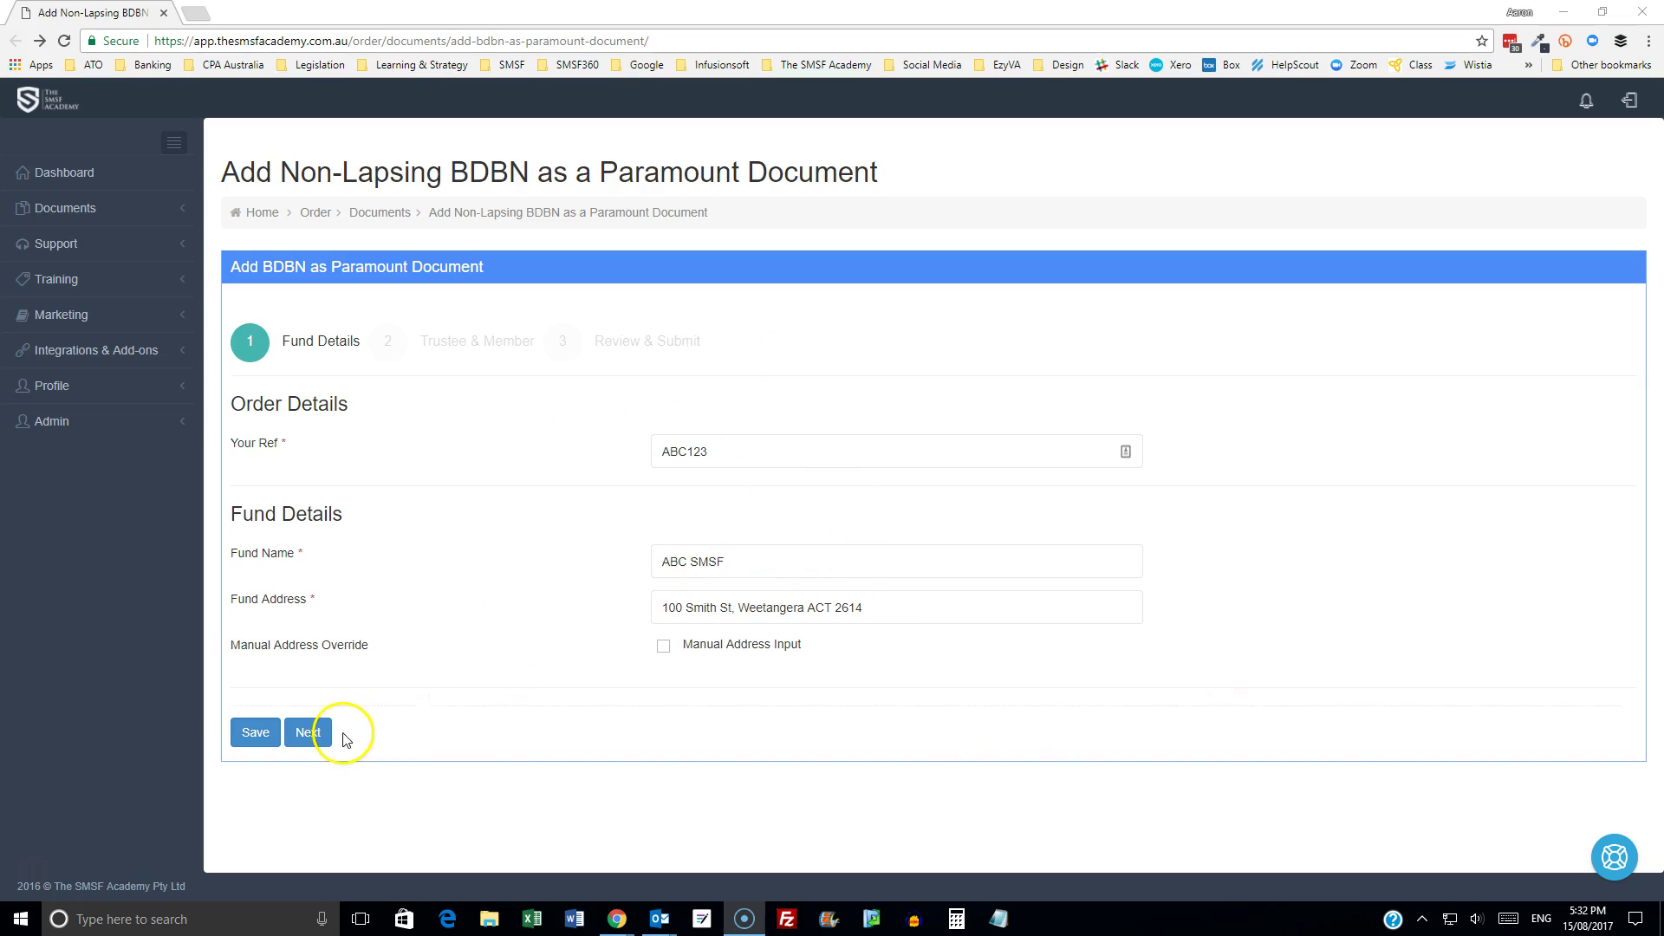
Set the fund to two individual trustees who meet at the fund address.
{"action": "left_click", "coordinate": [310, 738]}
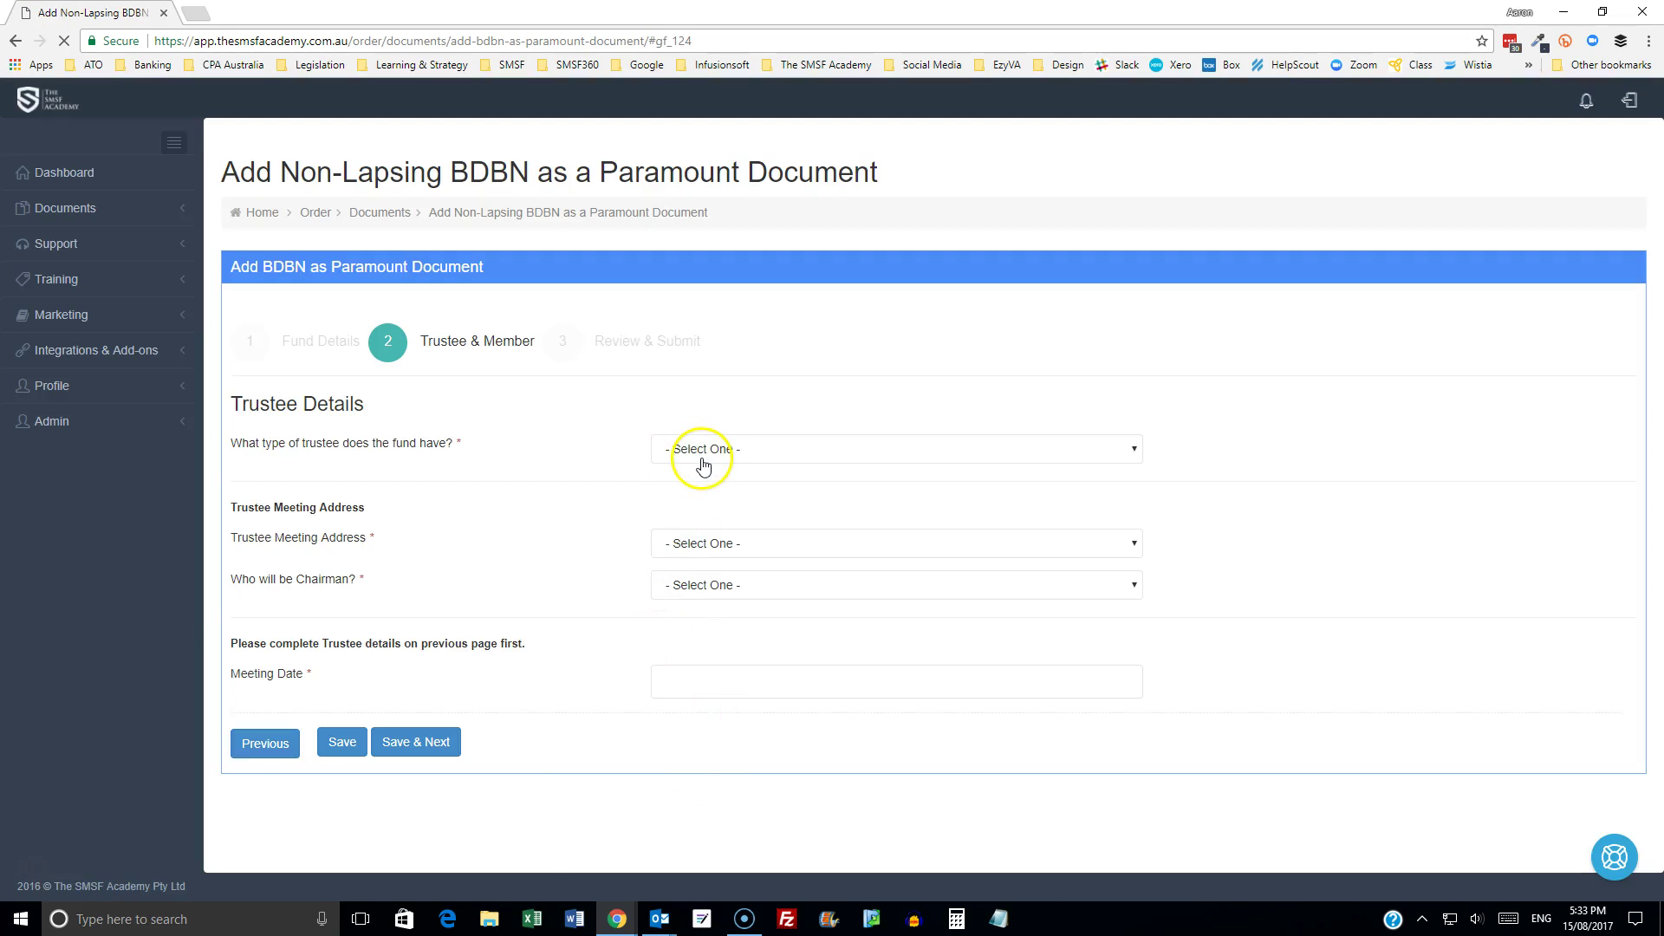
{"action": "left_click", "coordinate": [703, 465]}
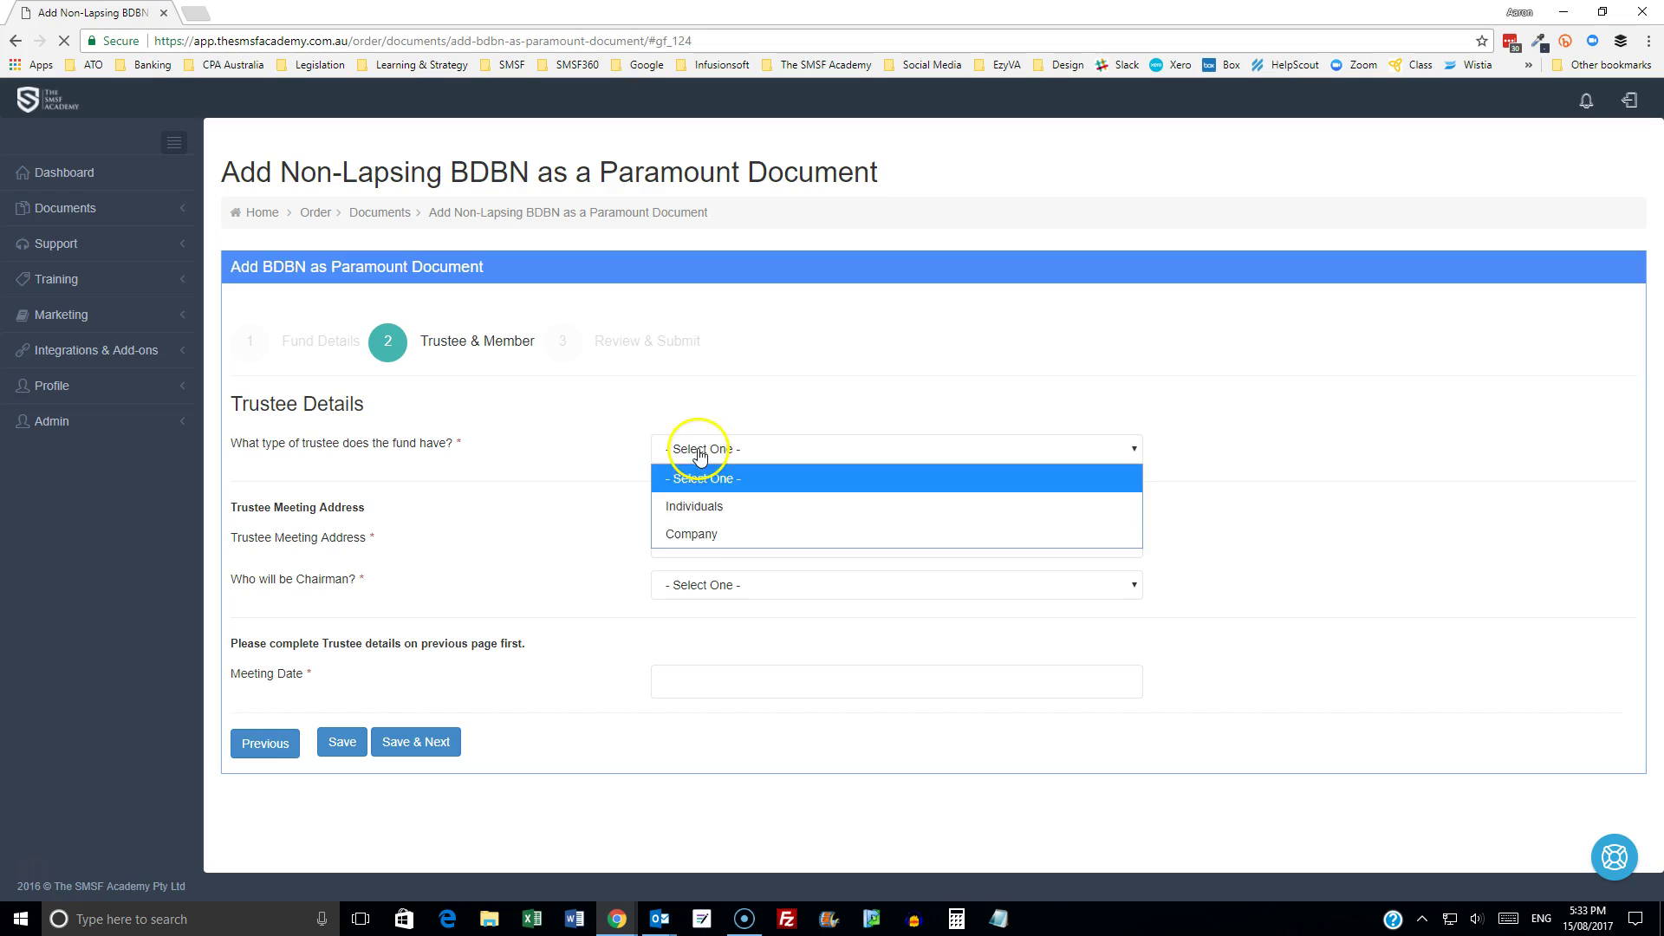
{"action": "left_click", "coordinate": [705, 507]}
{"action": "left_click", "coordinate": [706, 500]}
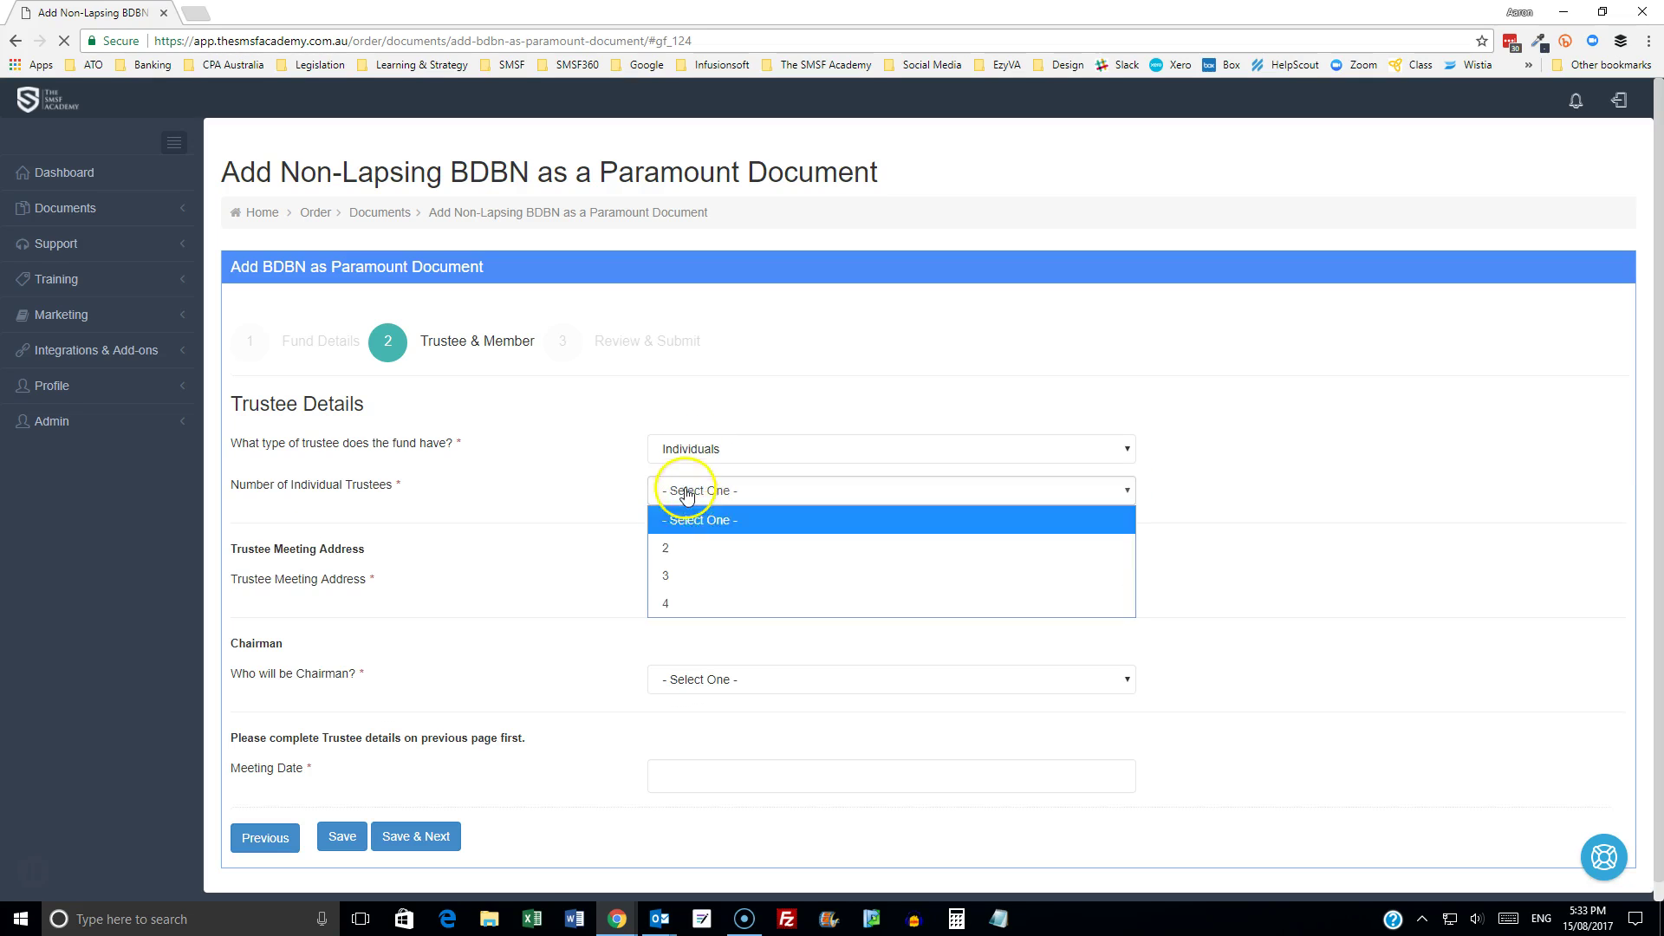
{"action": "left_click", "coordinate": [704, 544]}
{"action": "left_click", "coordinate": [689, 583]}
{"action": "left_click", "coordinate": [710, 639]}
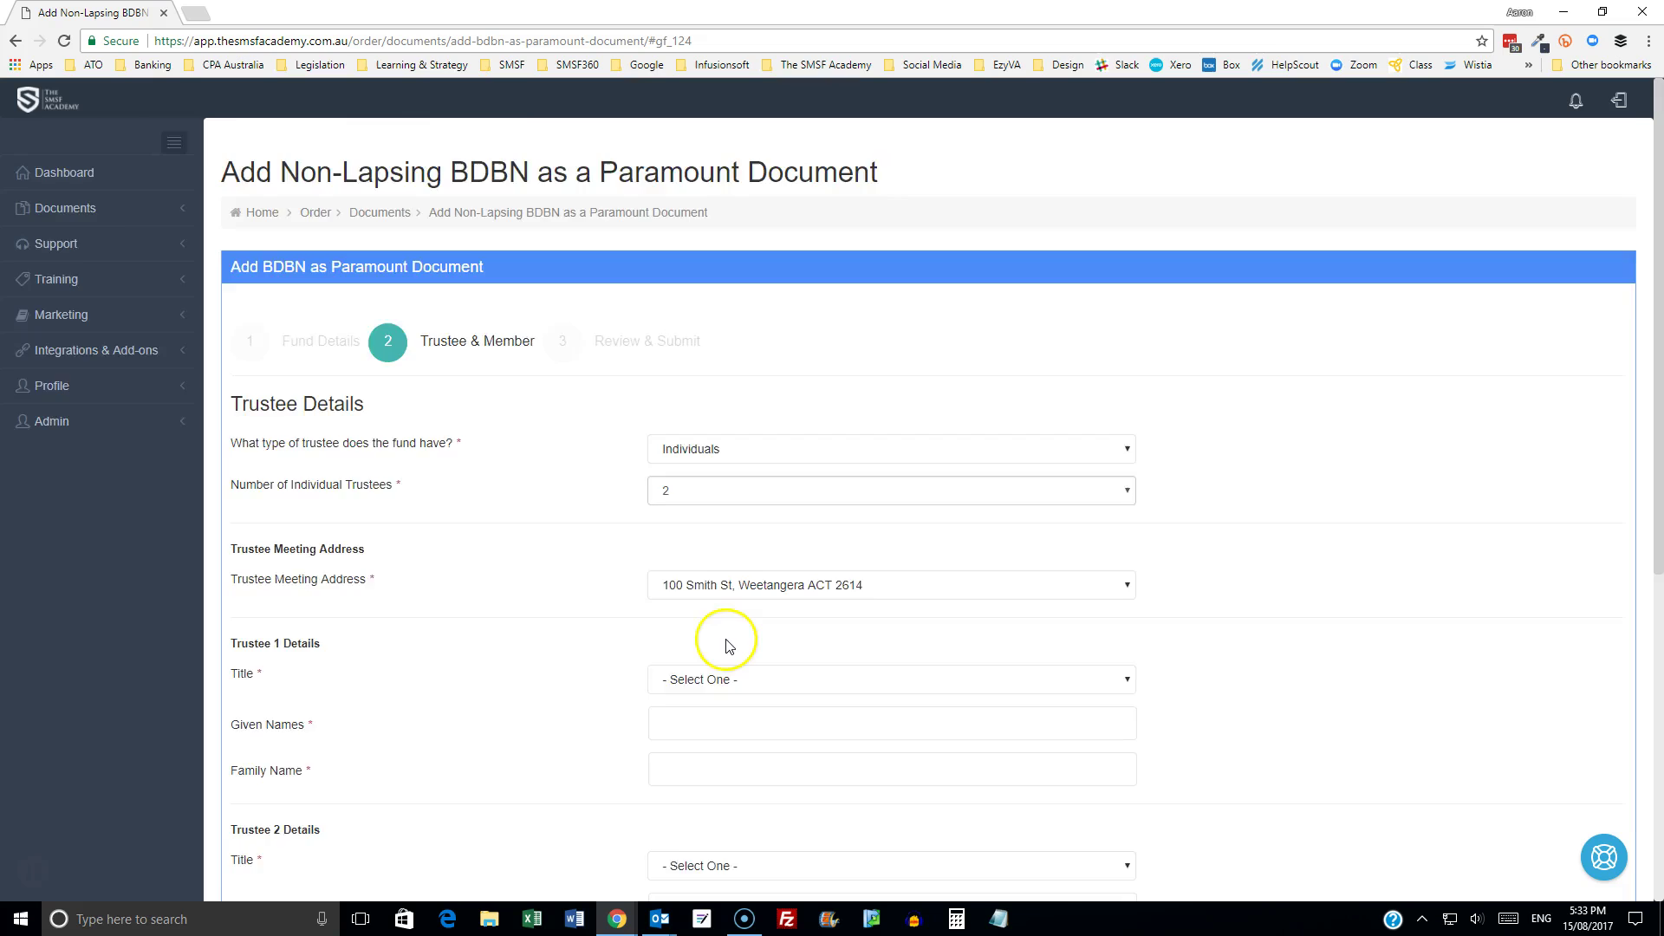
{"action": "scroll", "coordinate": [678, 533], "scroll_direction": "down", "scroll_amount": 3}
Enter trustee 1 as Mr with given and family names, and trustee 2 as Mrs with given names.
{"action": "left_click", "coordinate": [684, 419]}
{"action": "left_click", "coordinate": [691, 533]}
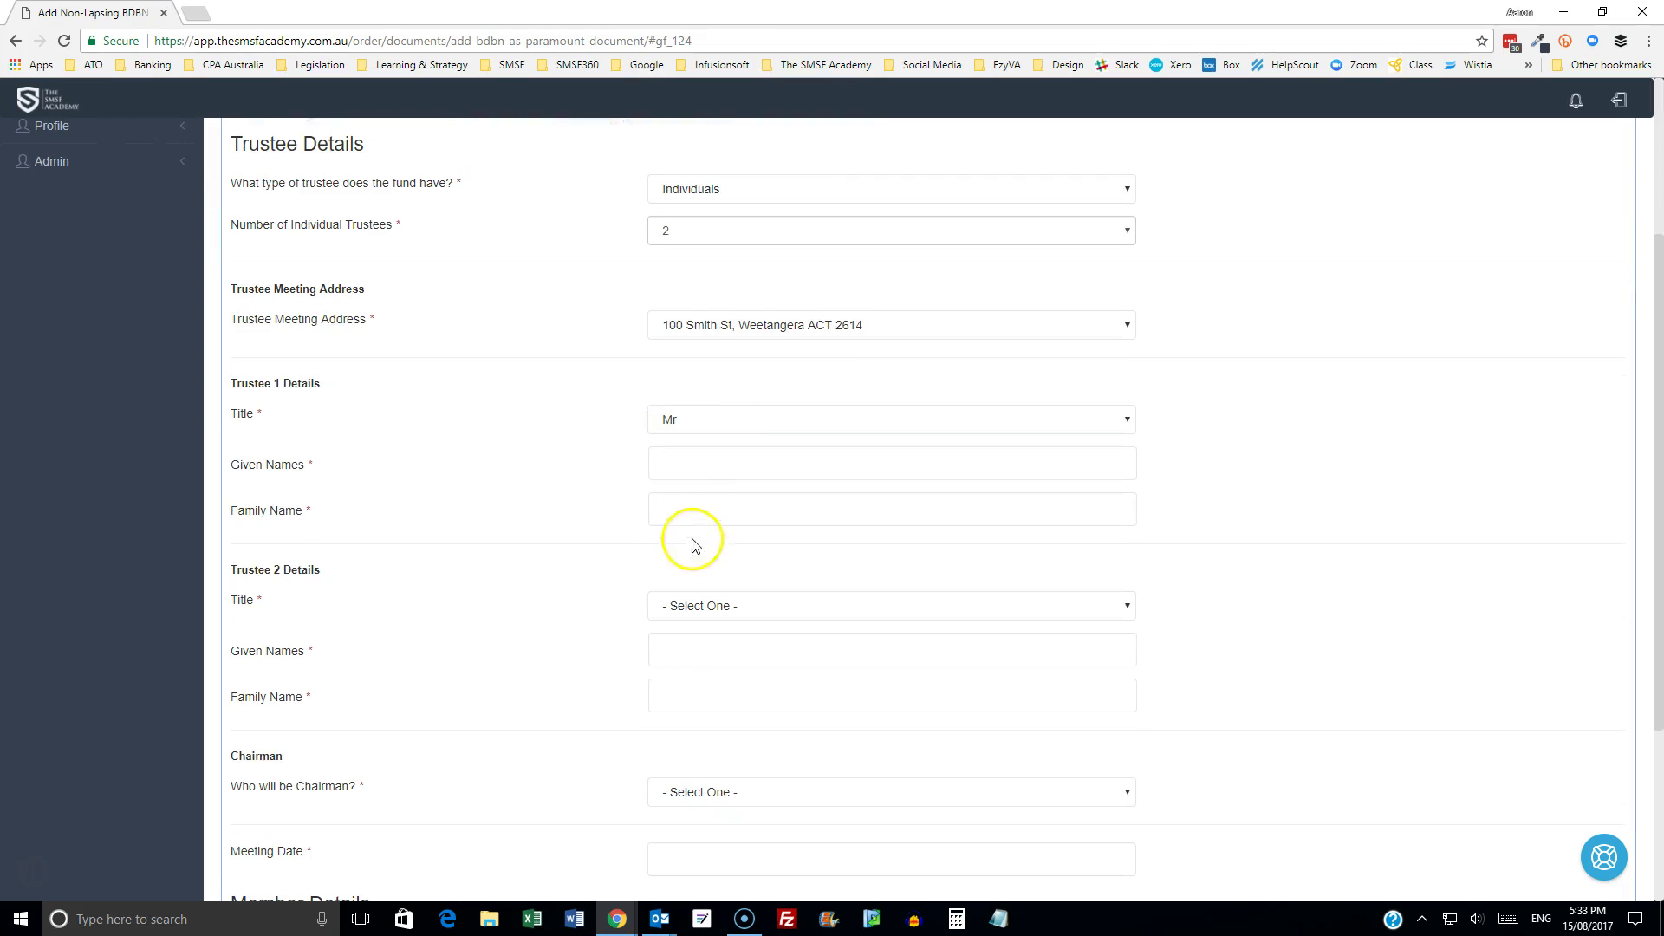
{"action": "left_click", "coordinate": [662, 469]}
{"action": "type", "text": "John"}
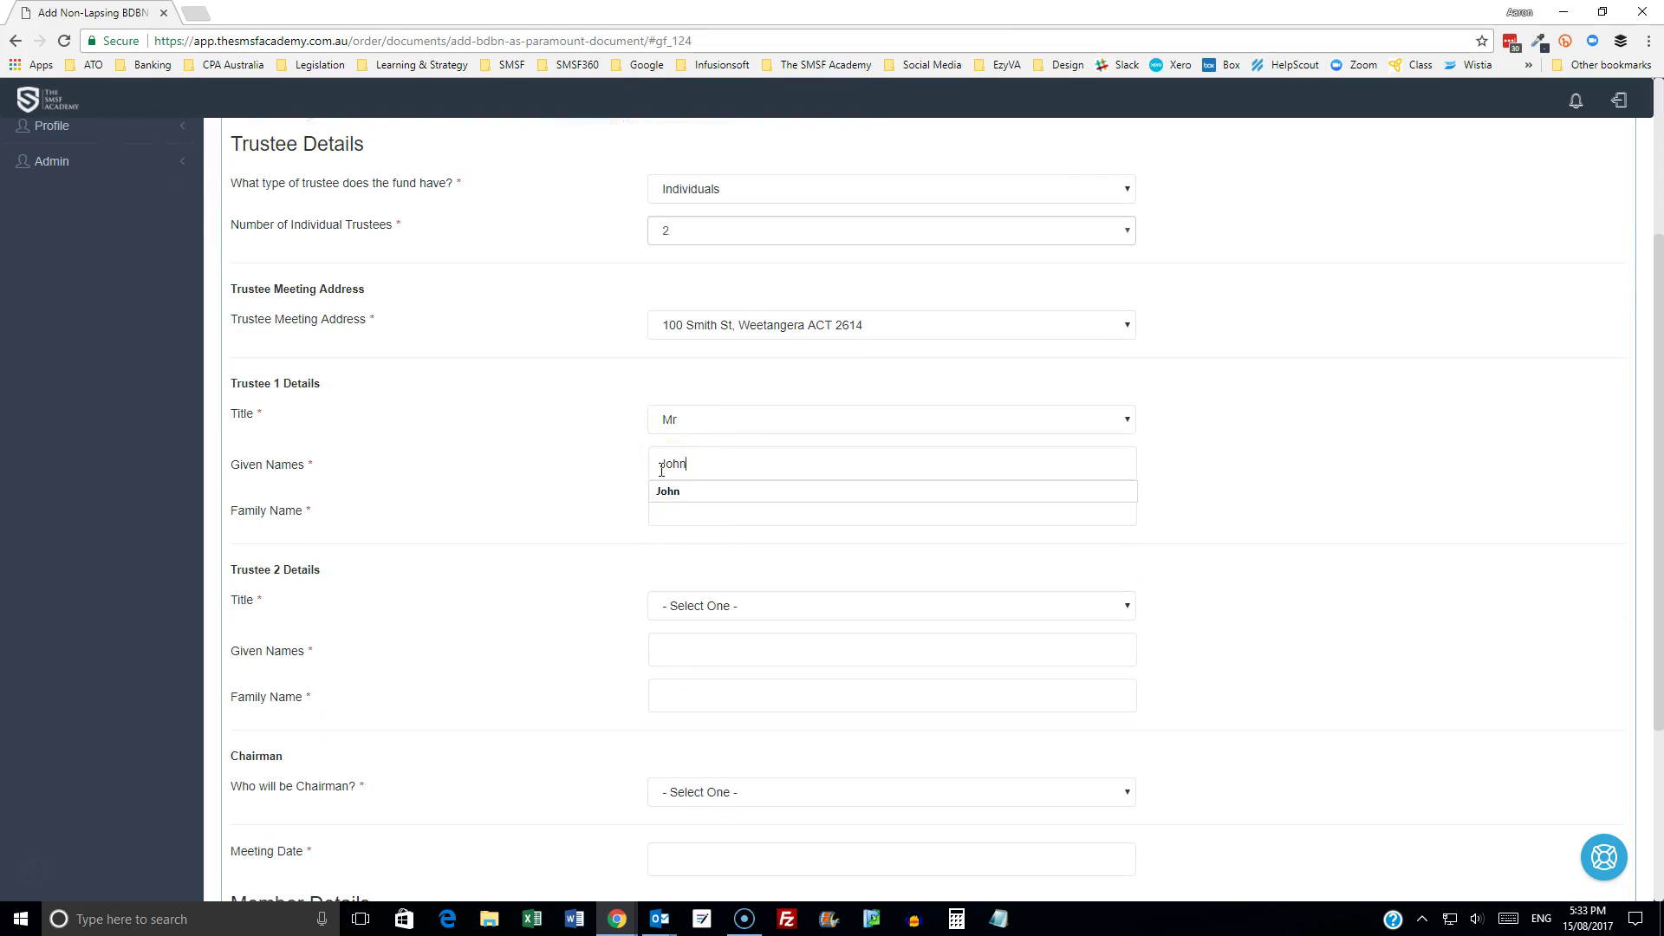
{"action": "key", "text": "Tab"}
{"action": "type", "text": "Smith"}
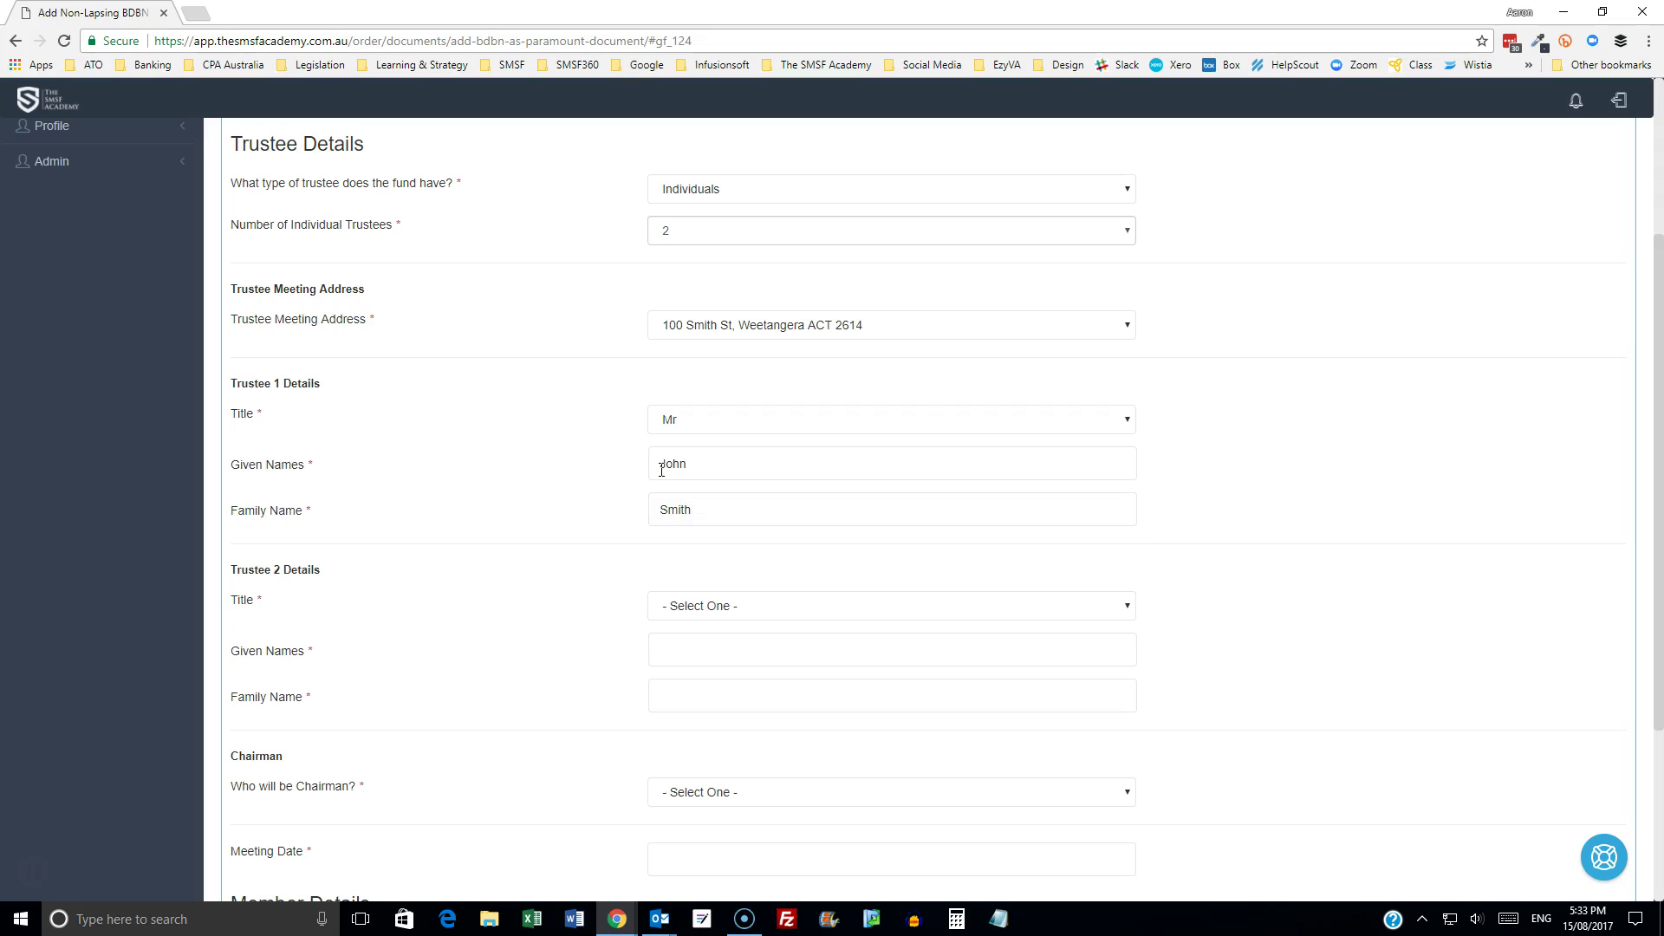
{"action": "key", "text": "Tab"}
{"action": "key", "text": "Down"}
{"action": "key", "text": "Down"}
{"action": "key", "text": "Tab"}
{"action": "type", "text": "Jane"}
{"action": "key", "text": "Tab"}
Complete trustee 2's family name, make trustee 1 chairman, and date the meeting 15/08/2017.
{"action": "type", "text": "Smith"}
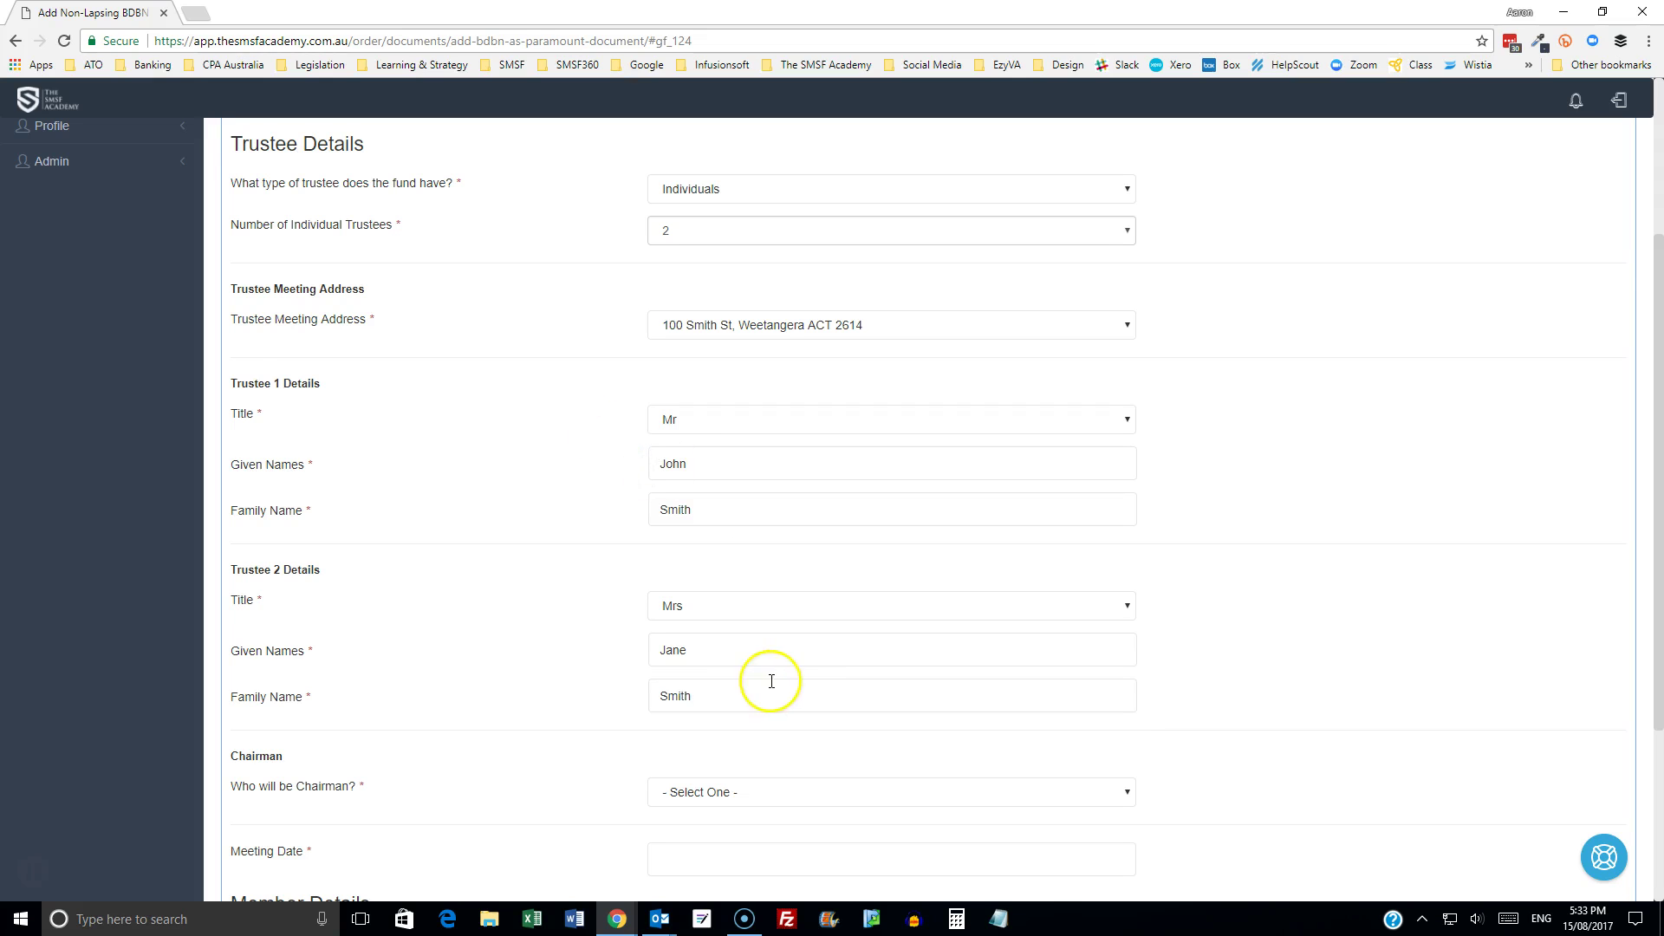
{"action": "scroll", "coordinate": [769, 679], "scroll_direction": "down", "scroll_amount": 3}
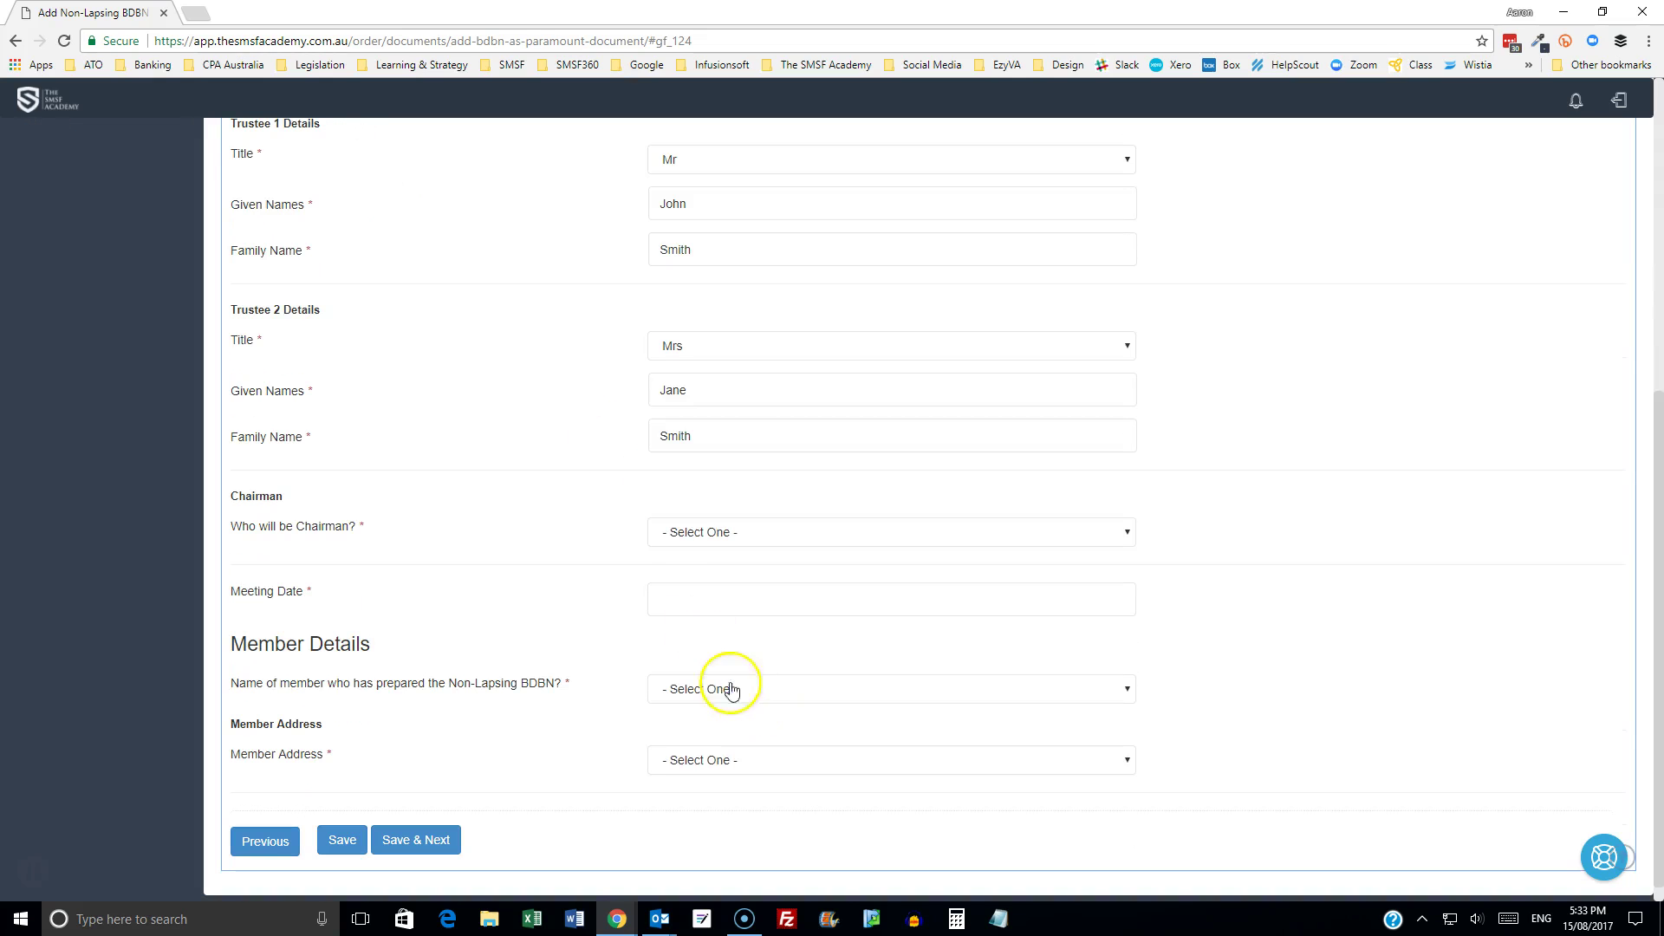
{"action": "left_click", "coordinate": [685, 551]}
{"action": "left_click", "coordinate": [686, 587]}
{"action": "left_click", "coordinate": [687, 596]}
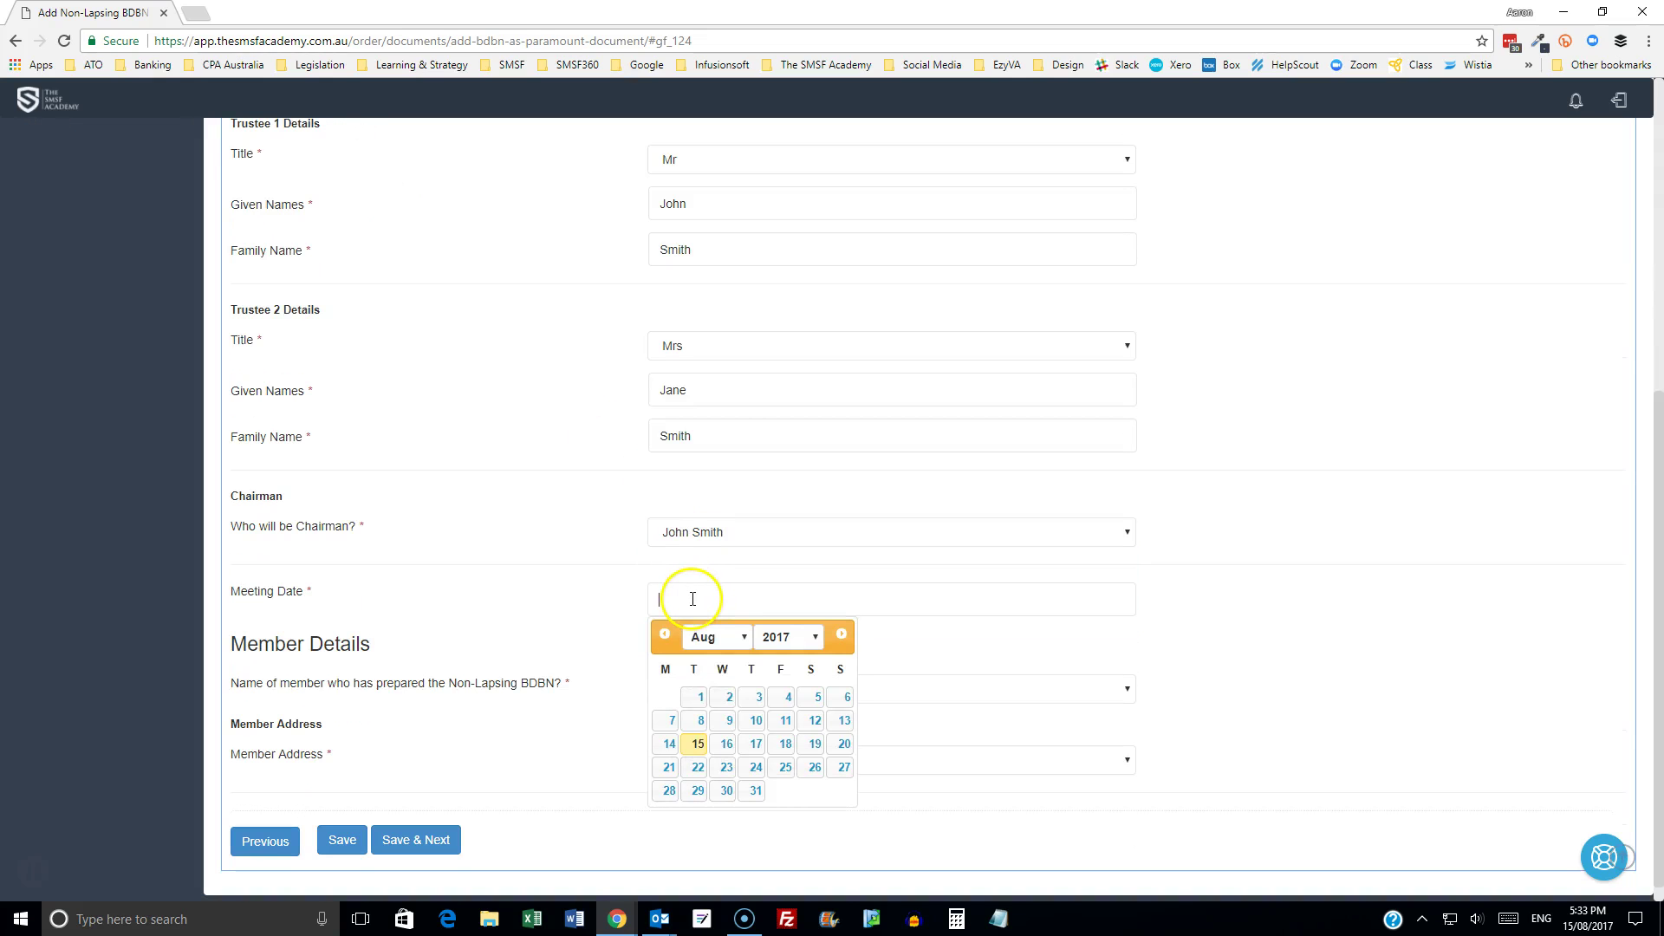
{"action": "left_click", "coordinate": [697, 744]}
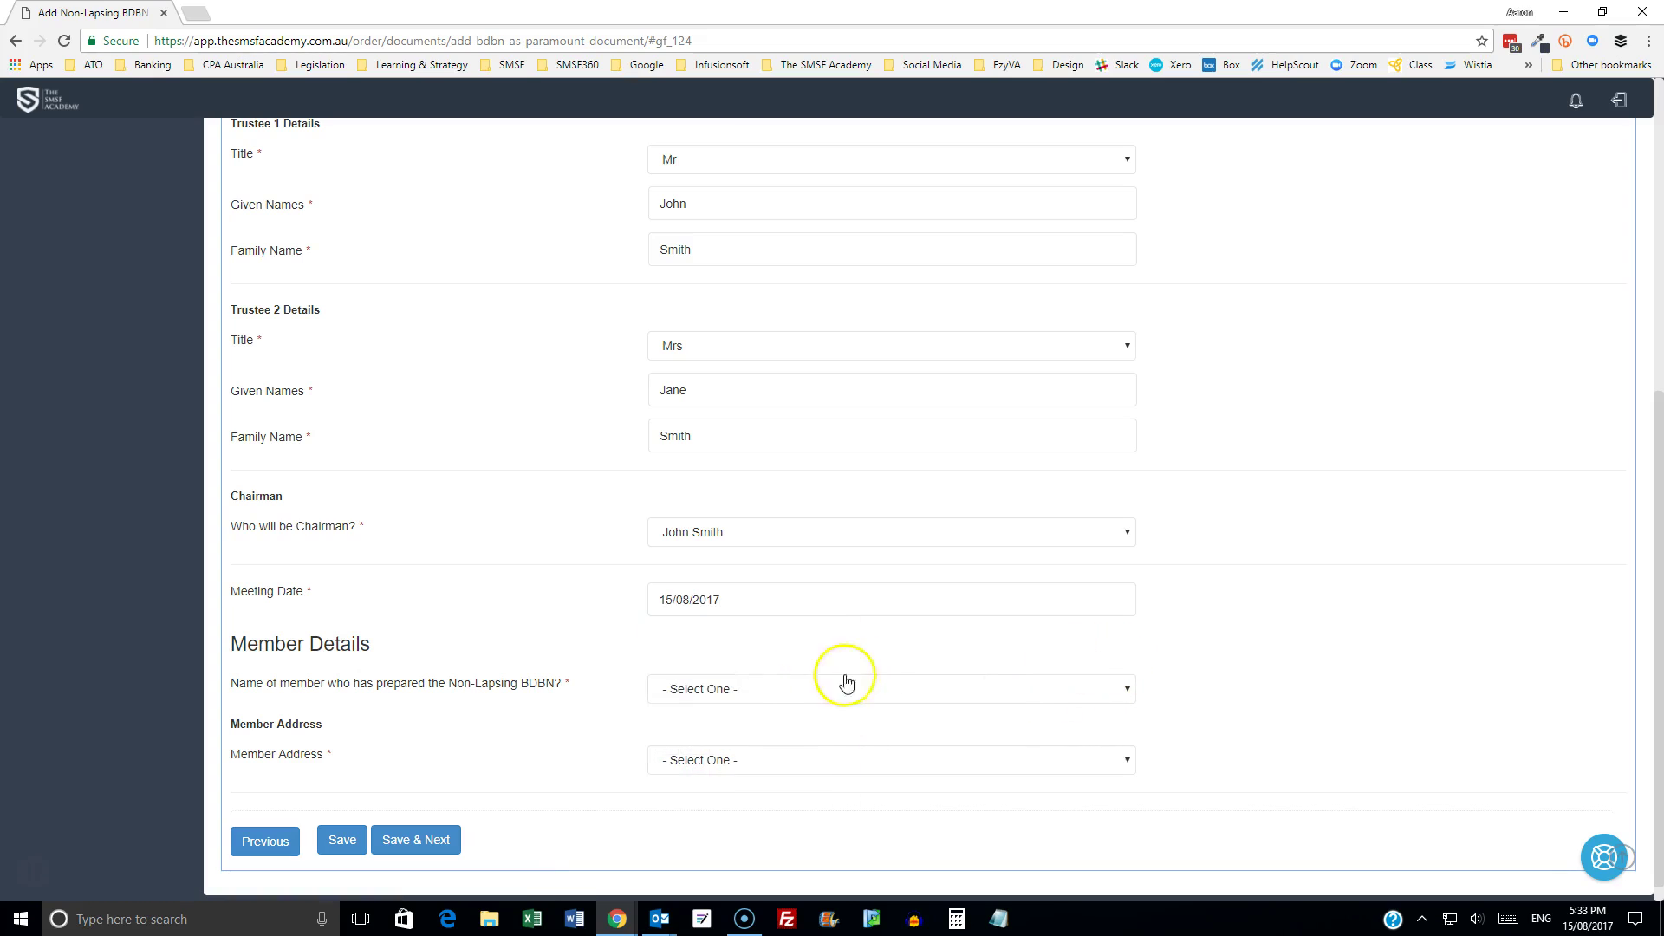
Choose trustee 1 as nominating member with the fund address as member address, and save.
{"action": "left_click", "coordinate": [712, 696]}
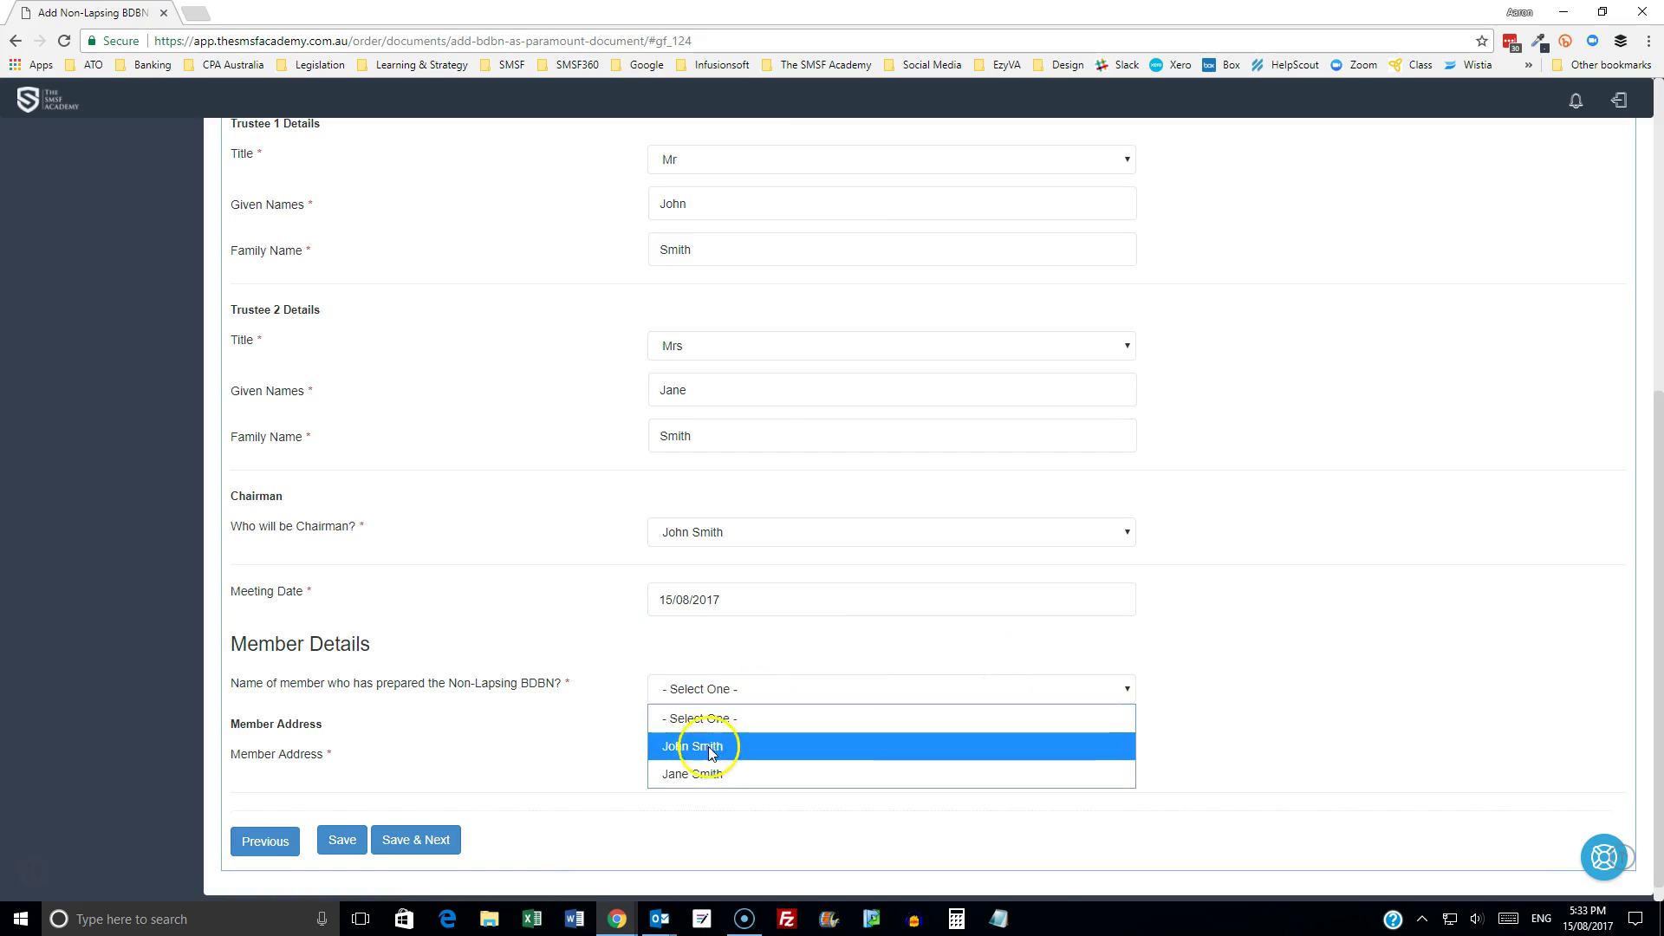
{"action": "left_click", "coordinate": [705, 741]}
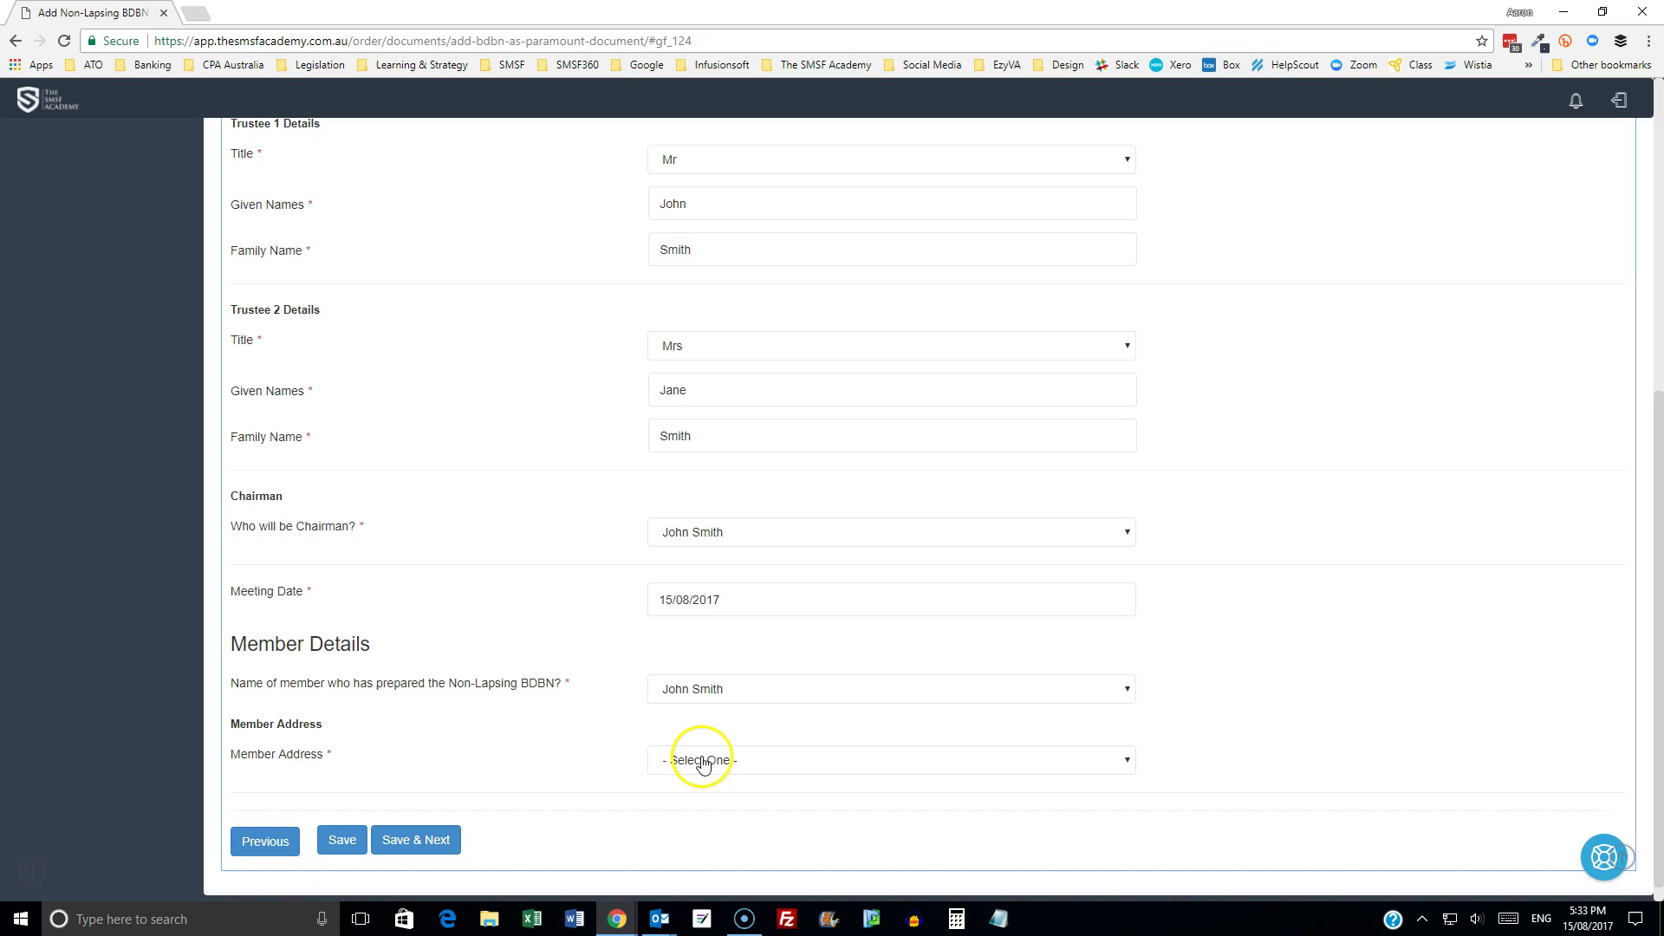
{"action": "left_click", "coordinate": [702, 763]}
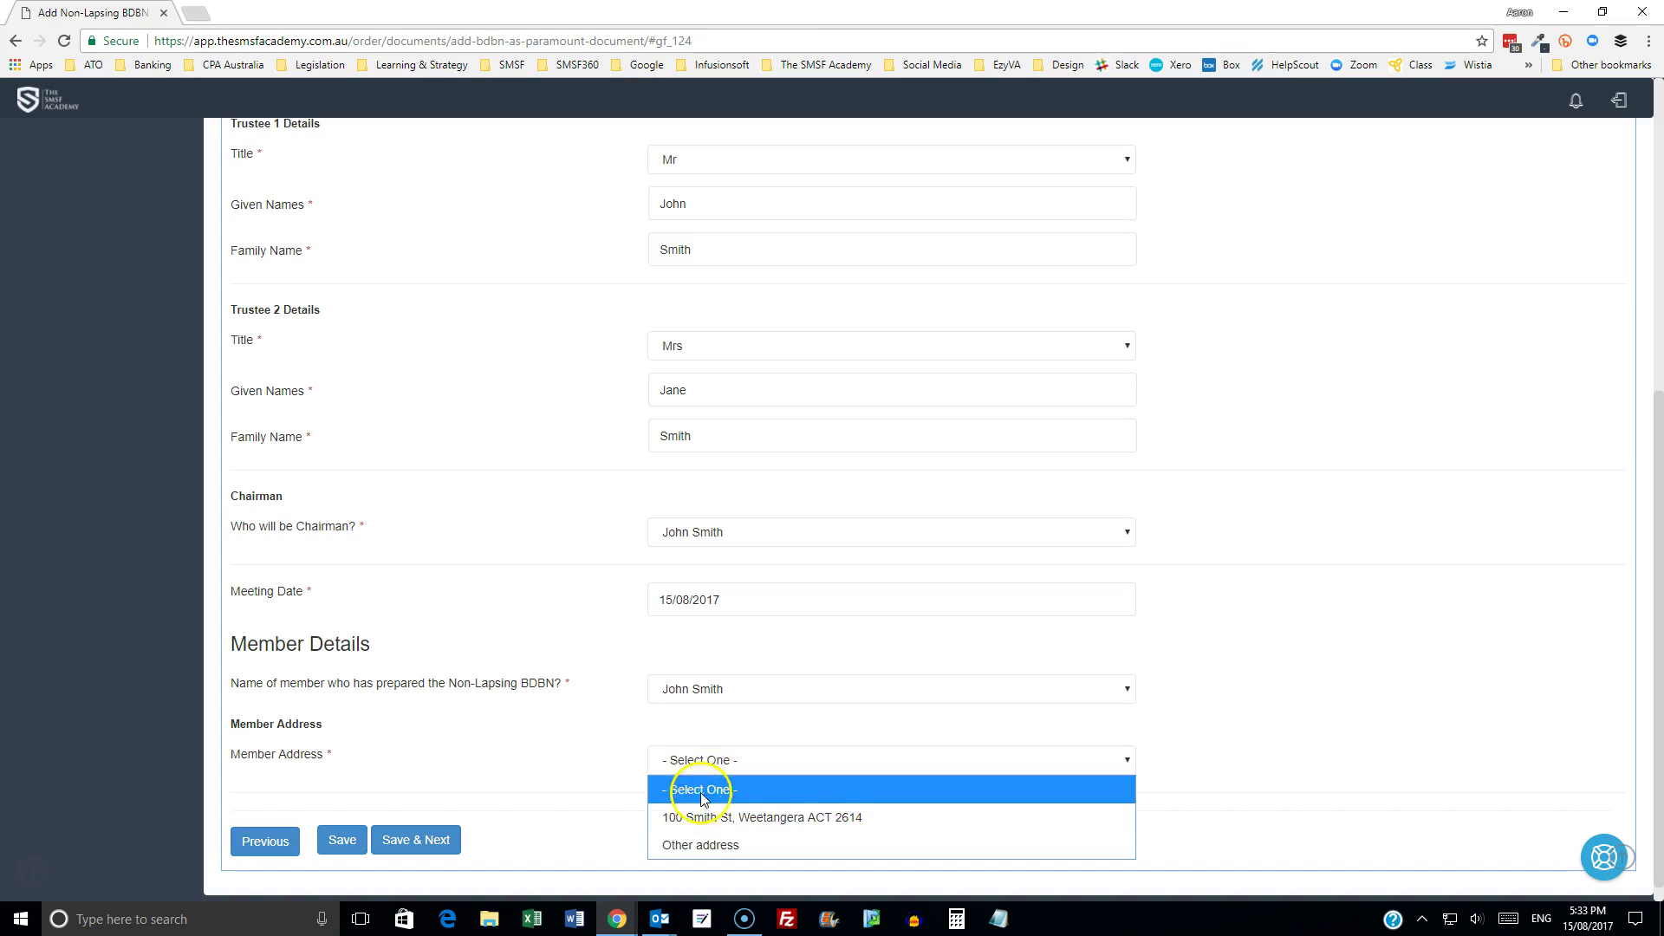
{"action": "left_click", "coordinate": [704, 813]}
{"action": "left_click", "coordinate": [449, 842]}
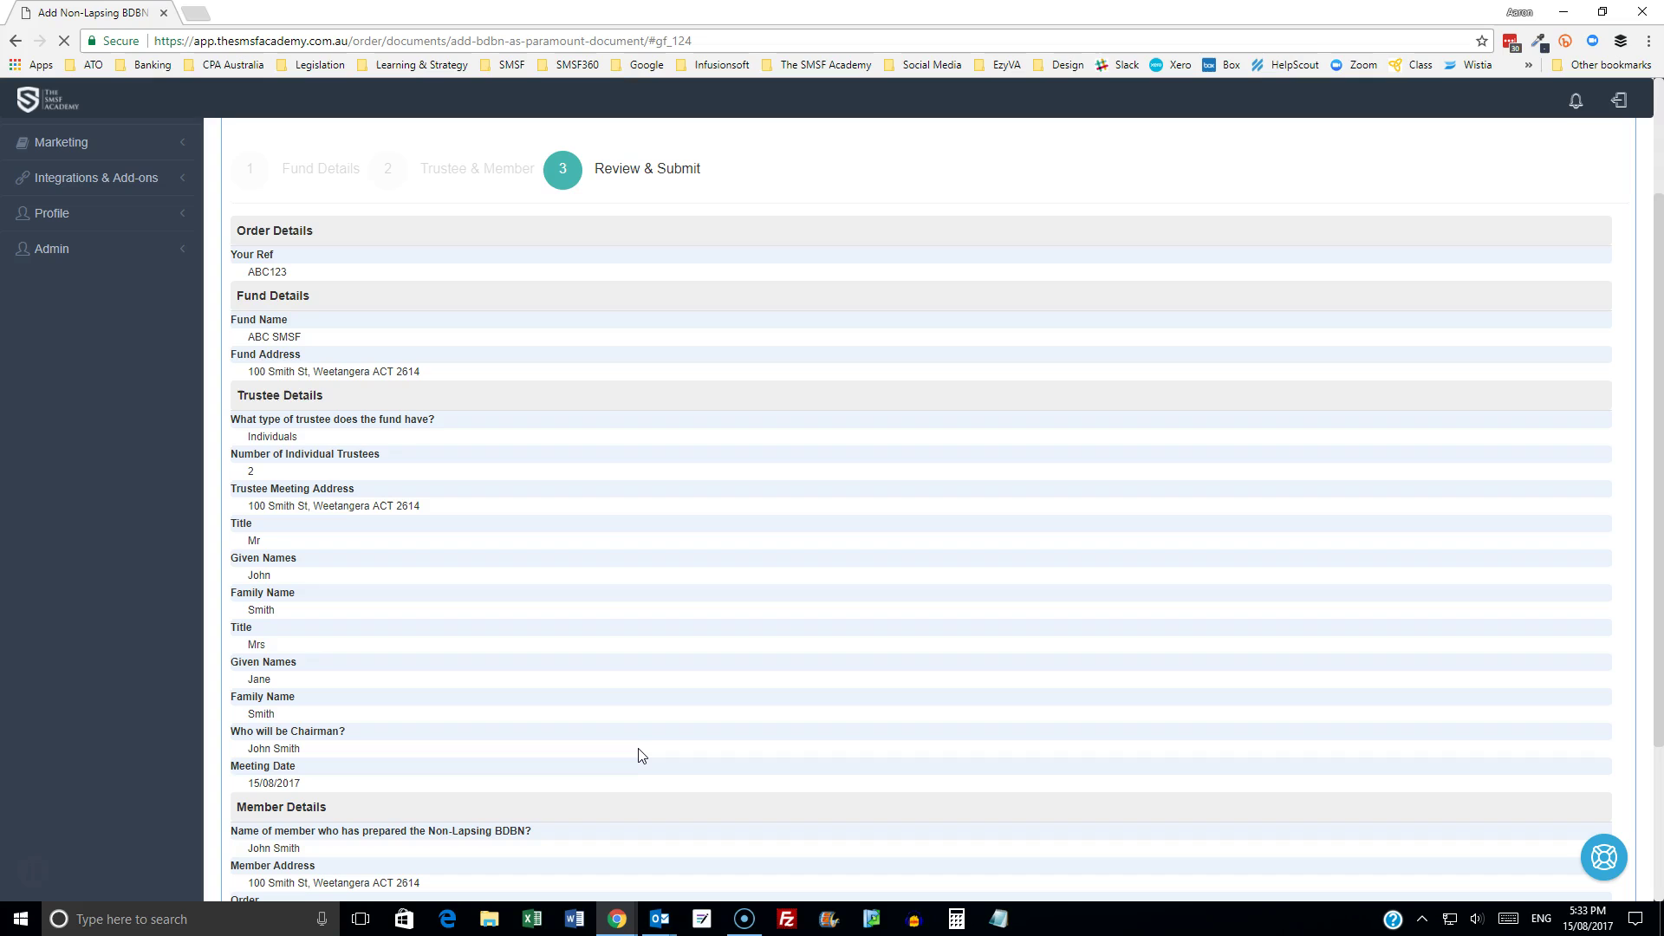
Check the review summary showing one Add Non_lapsing BDBN as Paramount Document for $0.00.
{"action": "scroll", "coordinate": [641, 756], "scroll_direction": "down", "scroll_amount": 2}
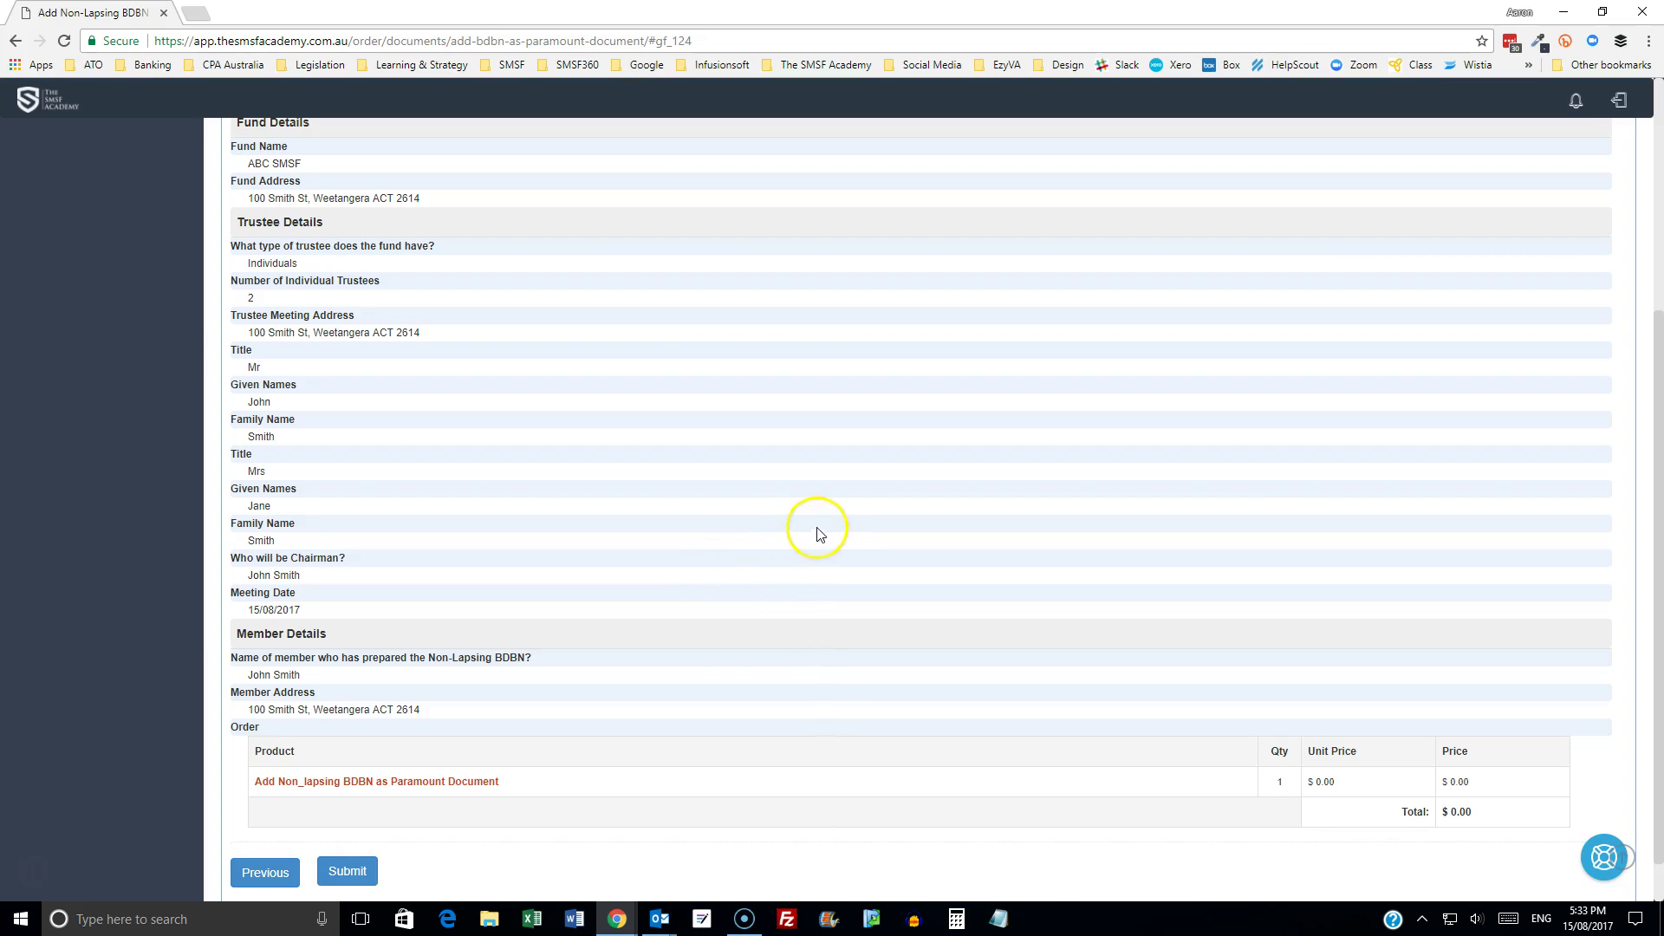
{"action": "scroll", "coordinate": [810, 524], "scroll_direction": "up", "scroll_amount": 4}
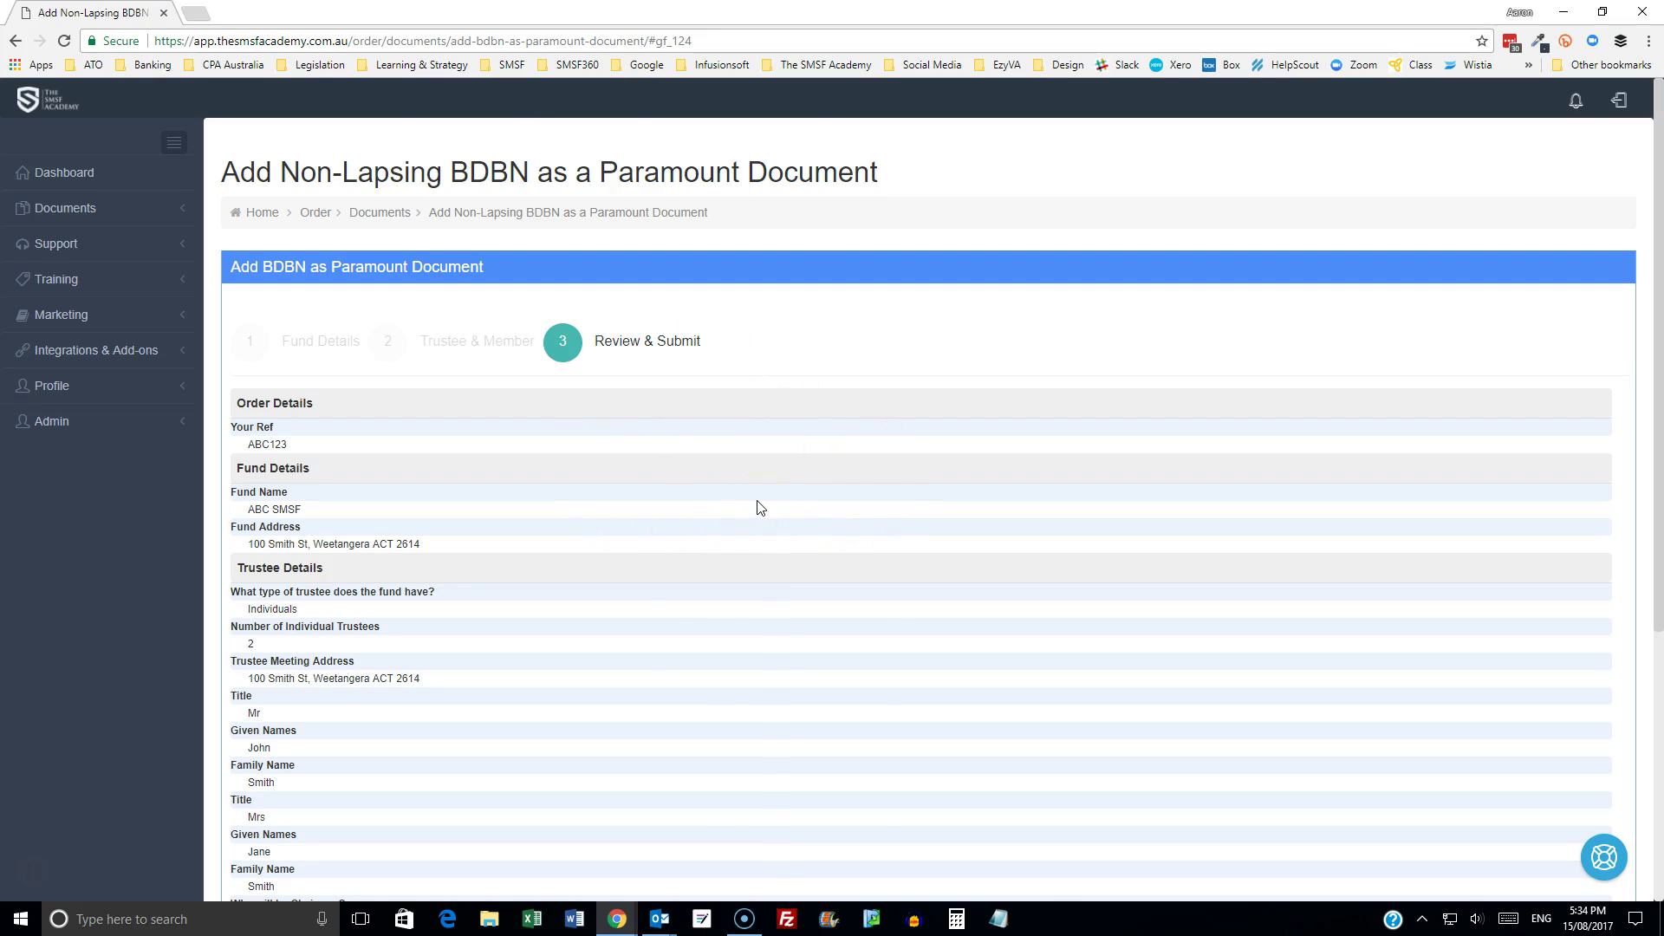
{"action": "scroll", "coordinate": [757, 508], "scroll_direction": "down", "scroll_amount": 5}
{"action": "left_click", "coordinate": [351, 819]}
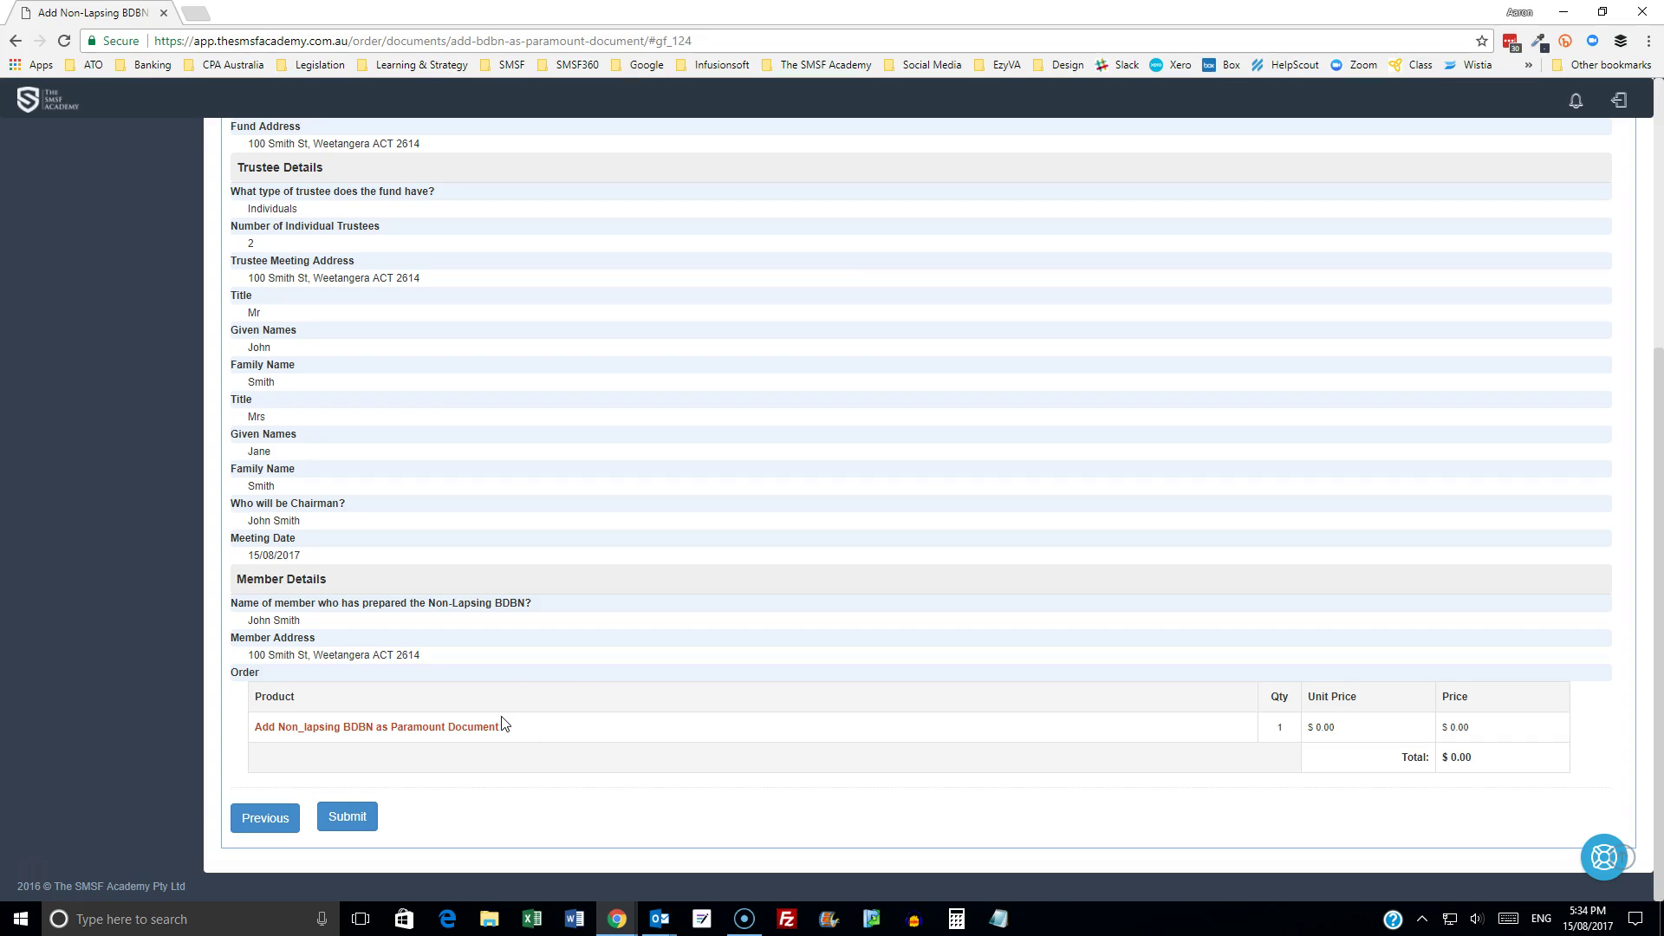
{"action": "left_click", "coordinate": [575, 715]}
{"action": "left_click", "coordinate": [574, 715]}
Submit the order, open its generated documents, and dismiss the confirmation notification.
{"action": "left_click", "coordinate": [346, 814]}
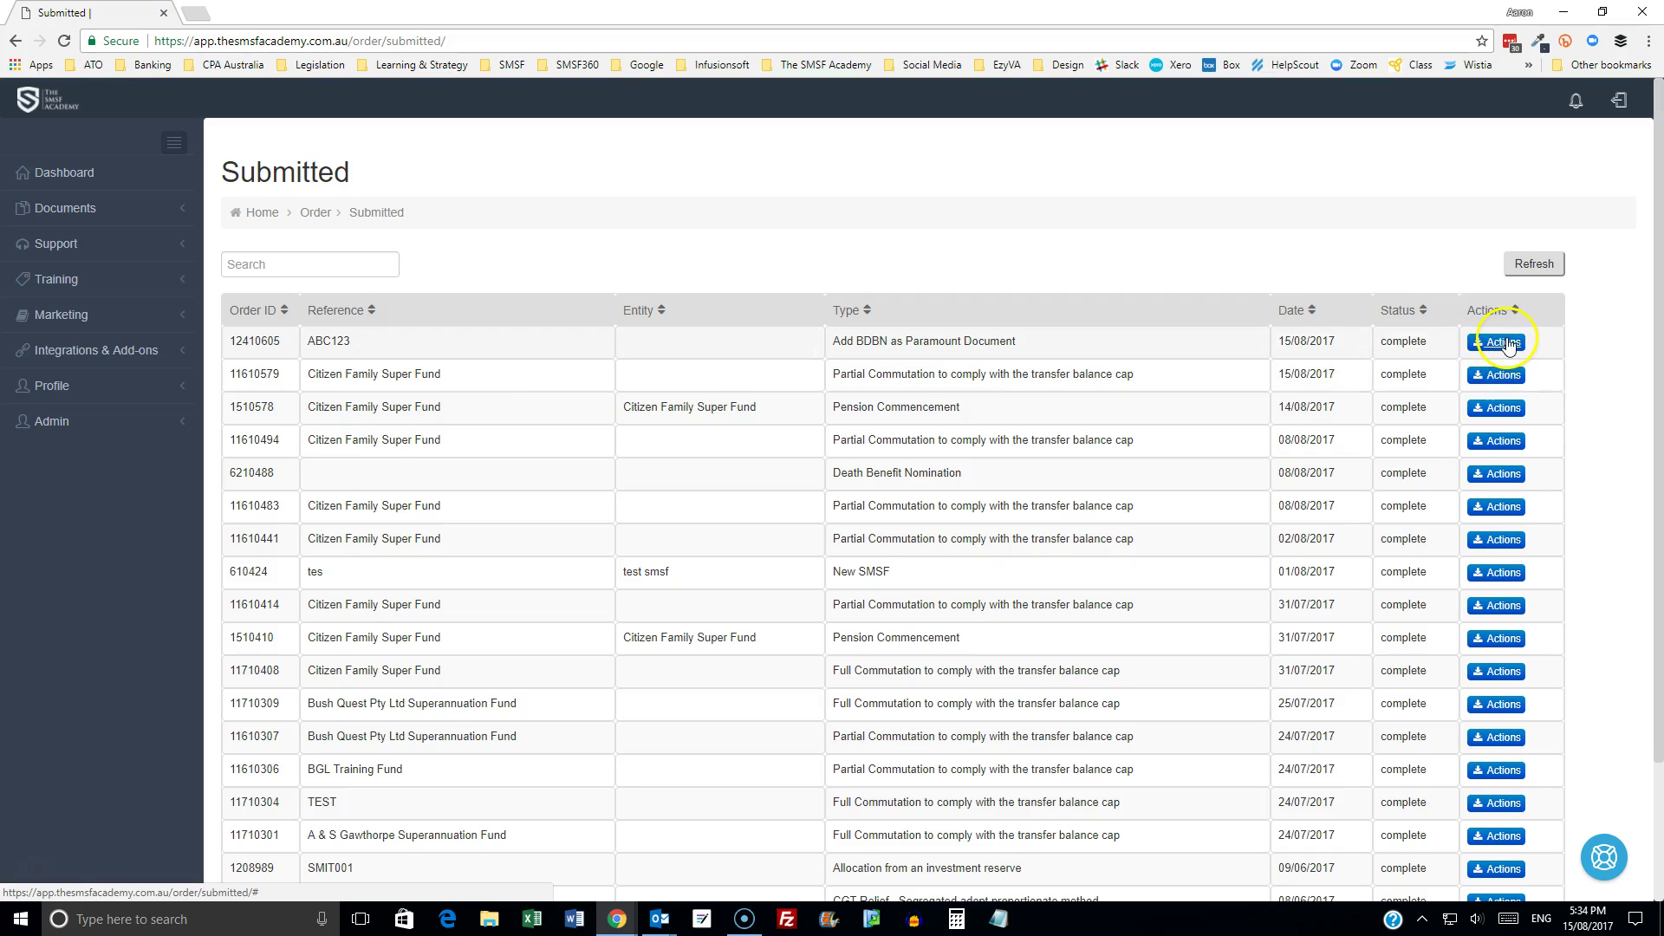
{"action": "left_click", "coordinate": [1524, 369]}
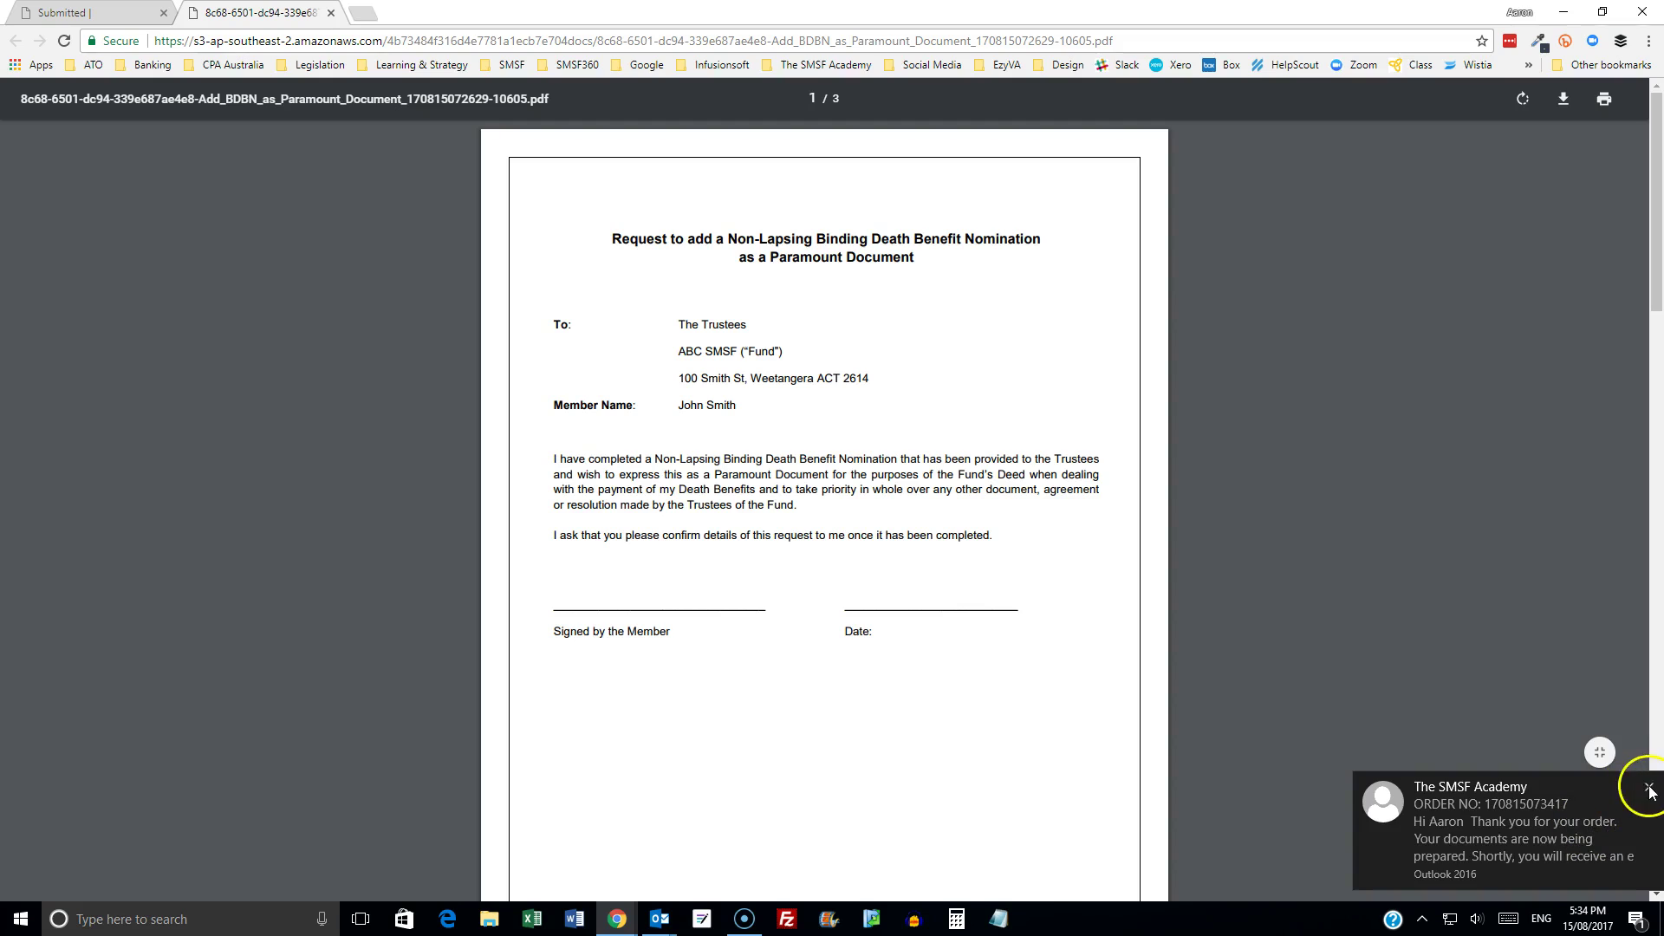
{"action": "left_click", "coordinate": [1647, 790]}
Read the documents-ready email in the inbox, then return to the generated PDF.
{"action": "mouse_move", "coordinate": [667, 920]}
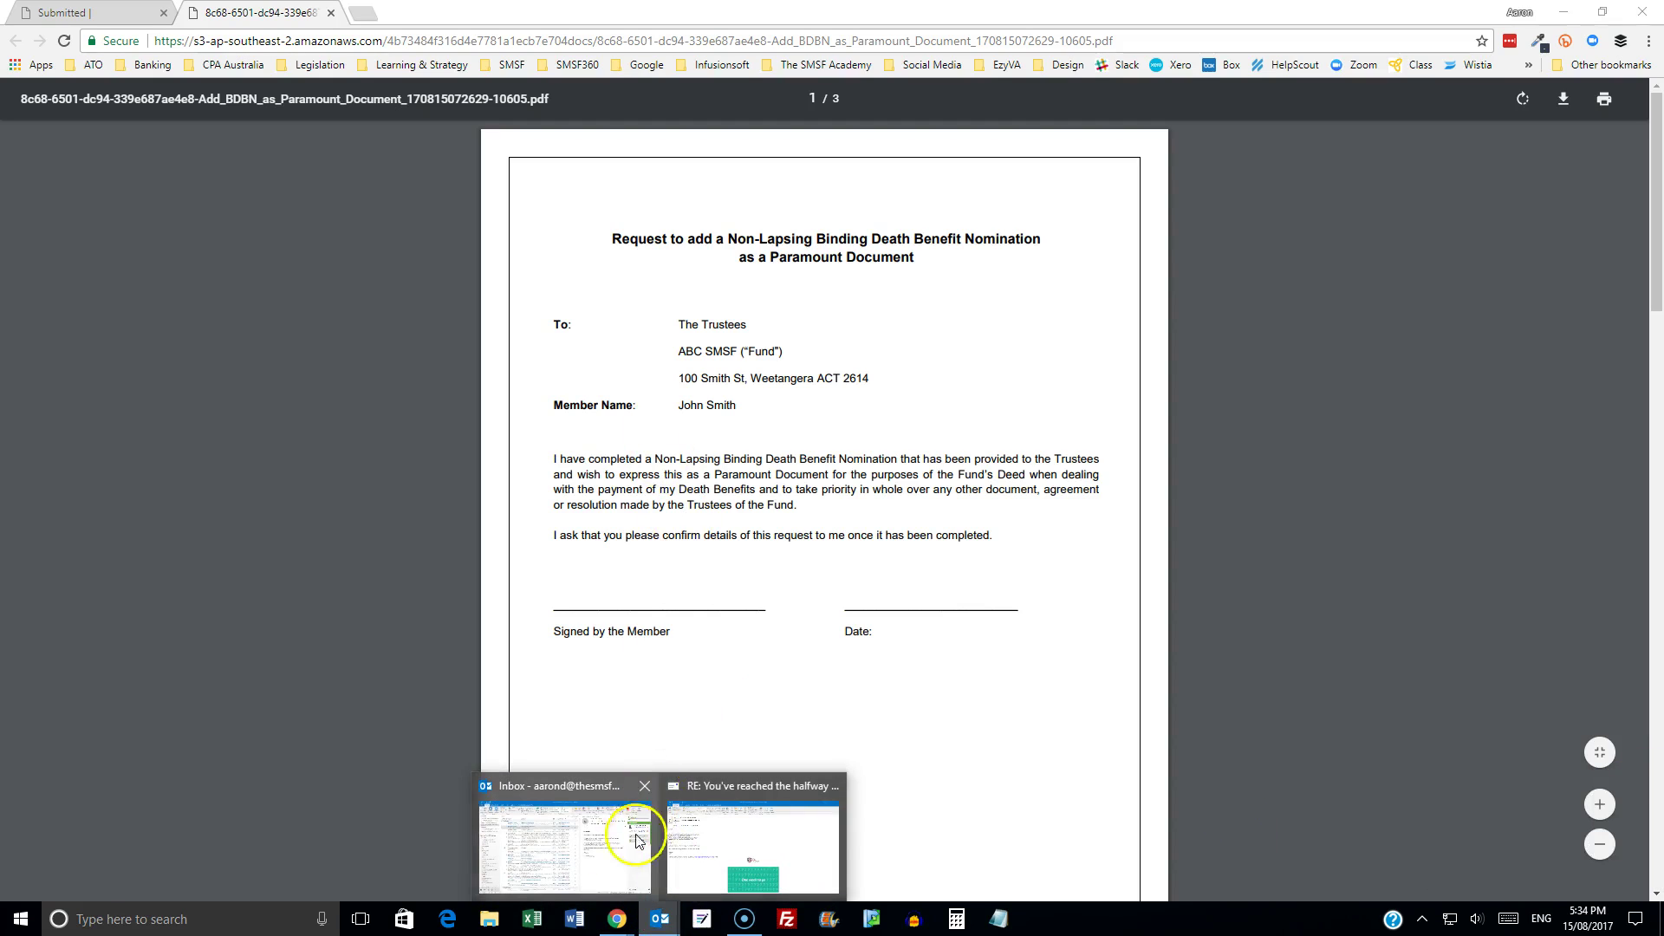
{"action": "left_click", "coordinate": [594, 836]}
{"action": "double_click", "coordinate": [472, 264]}
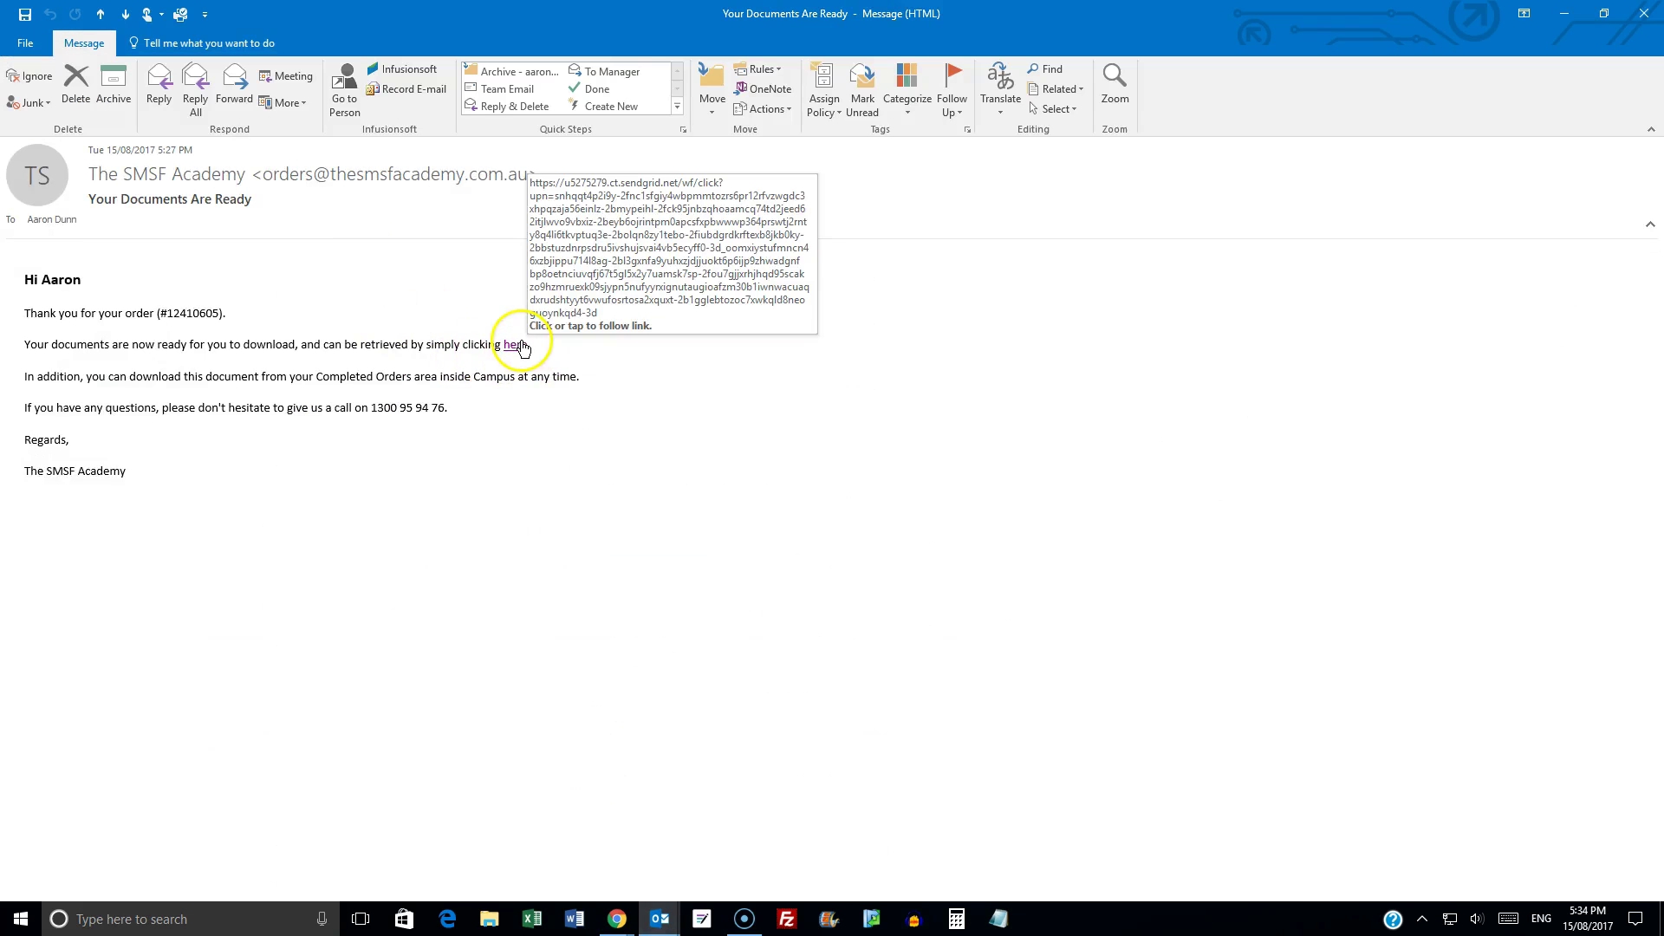
{"action": "left_click", "coordinate": [614, 917]}
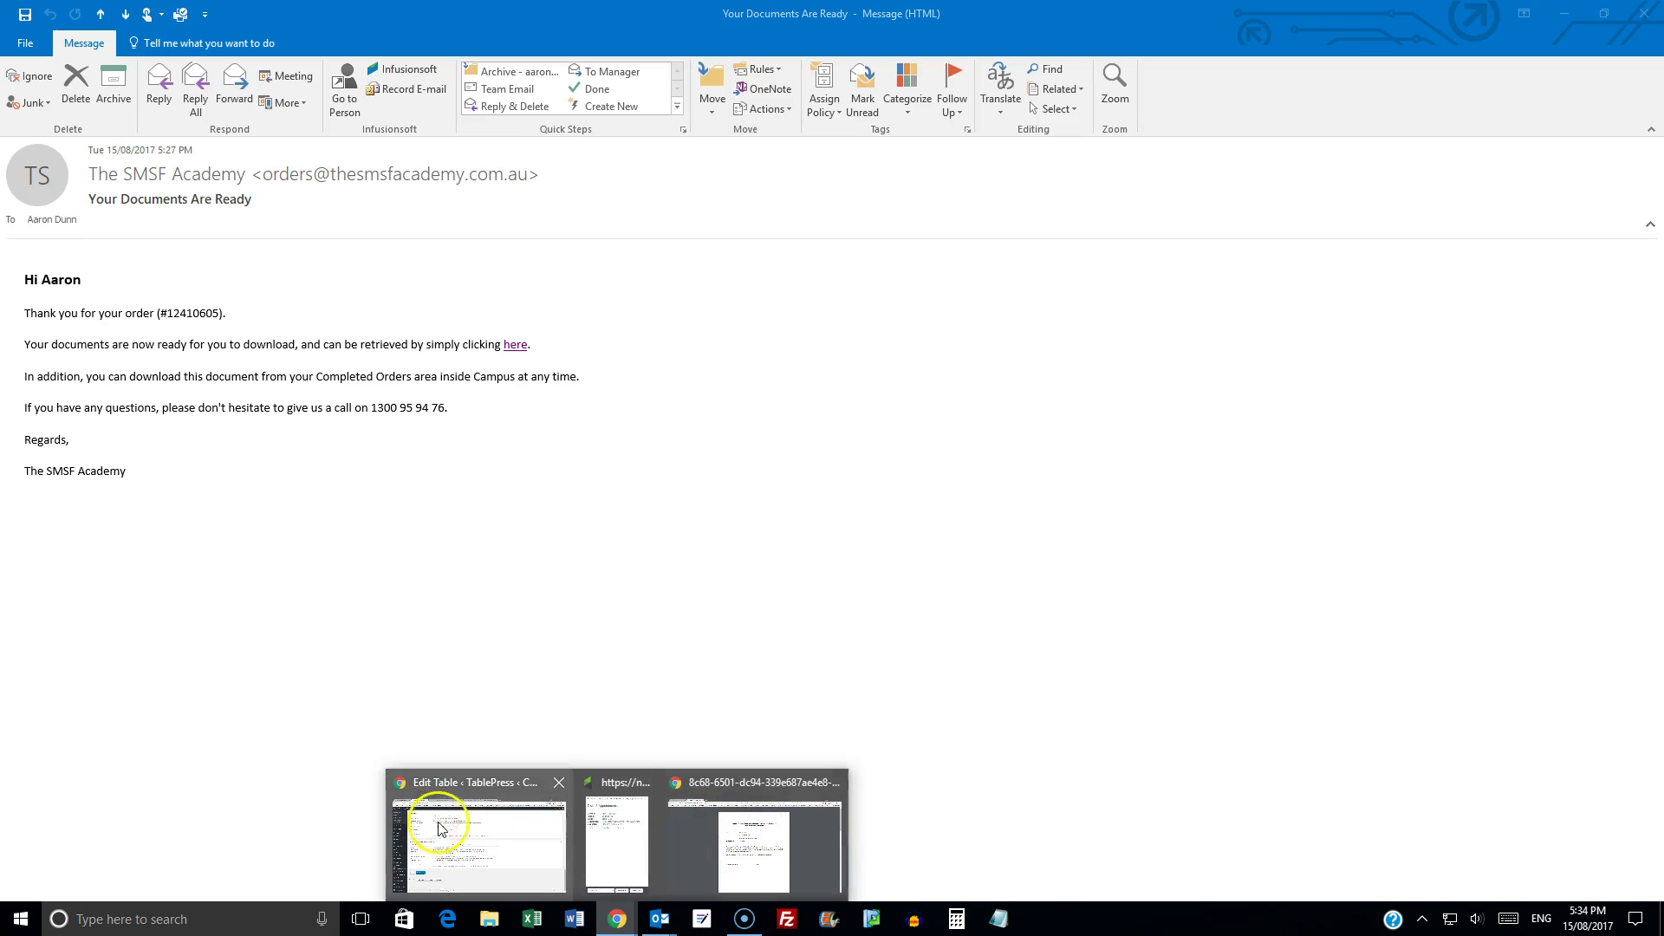
{"action": "left_click", "coordinate": [689, 836]}
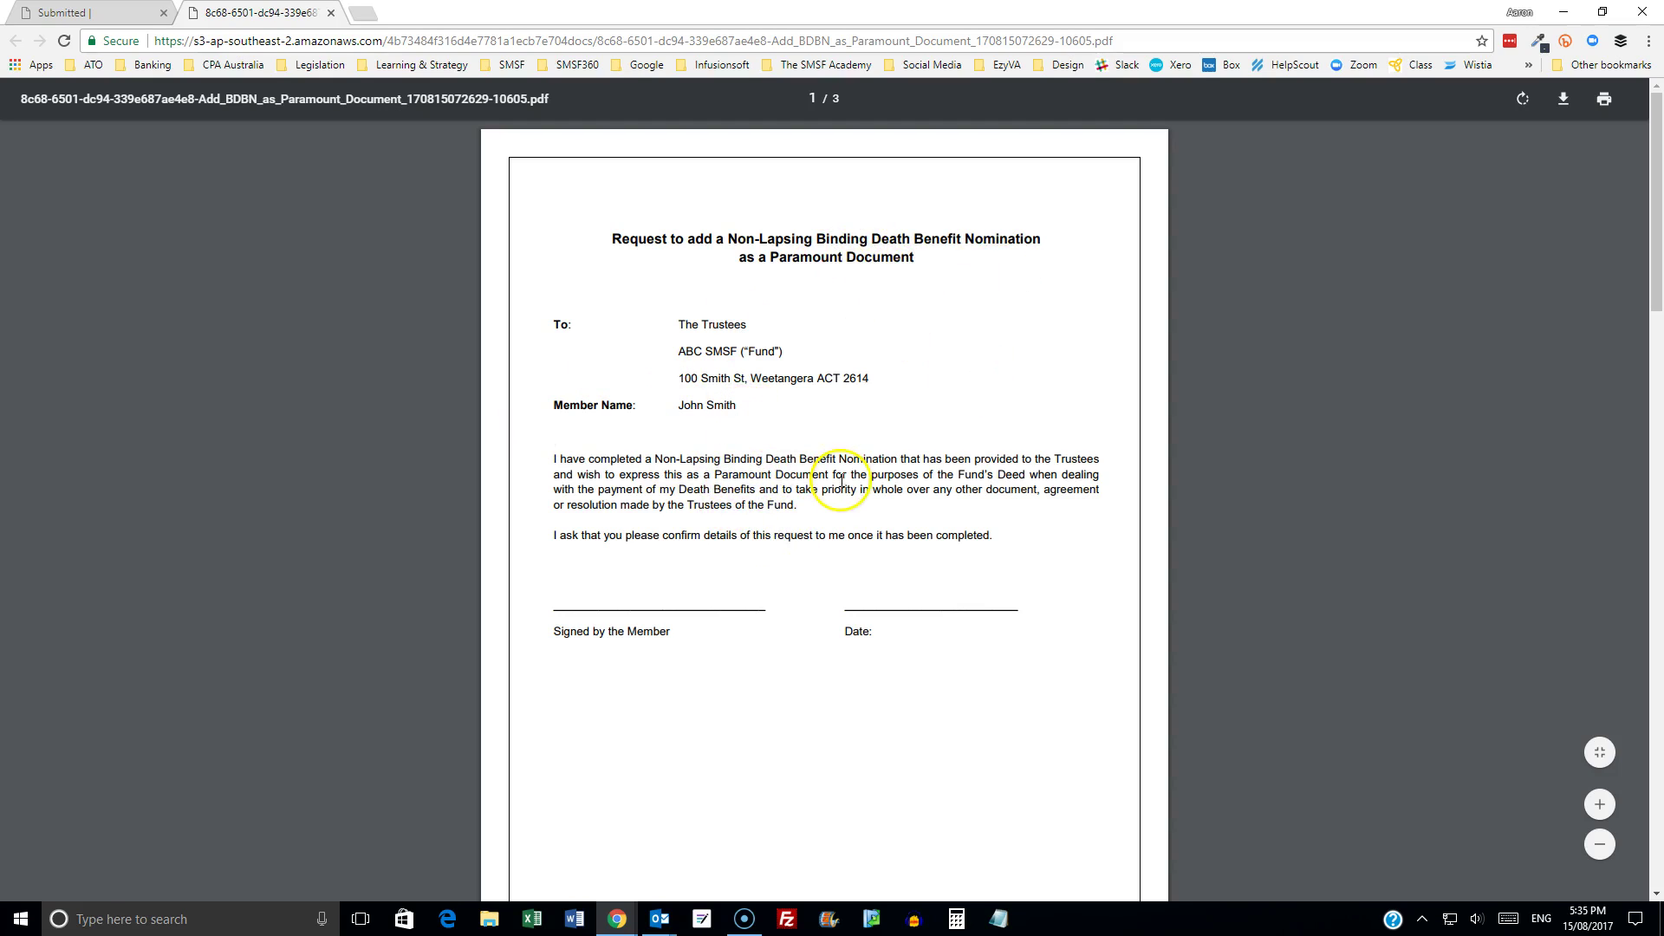
Scroll from the page 1 request letter to the page 2 ABC SMSF trustee minutes.
{"action": "scroll", "coordinate": [832, 488], "scroll_direction": "down", "scroll_amount": 10}
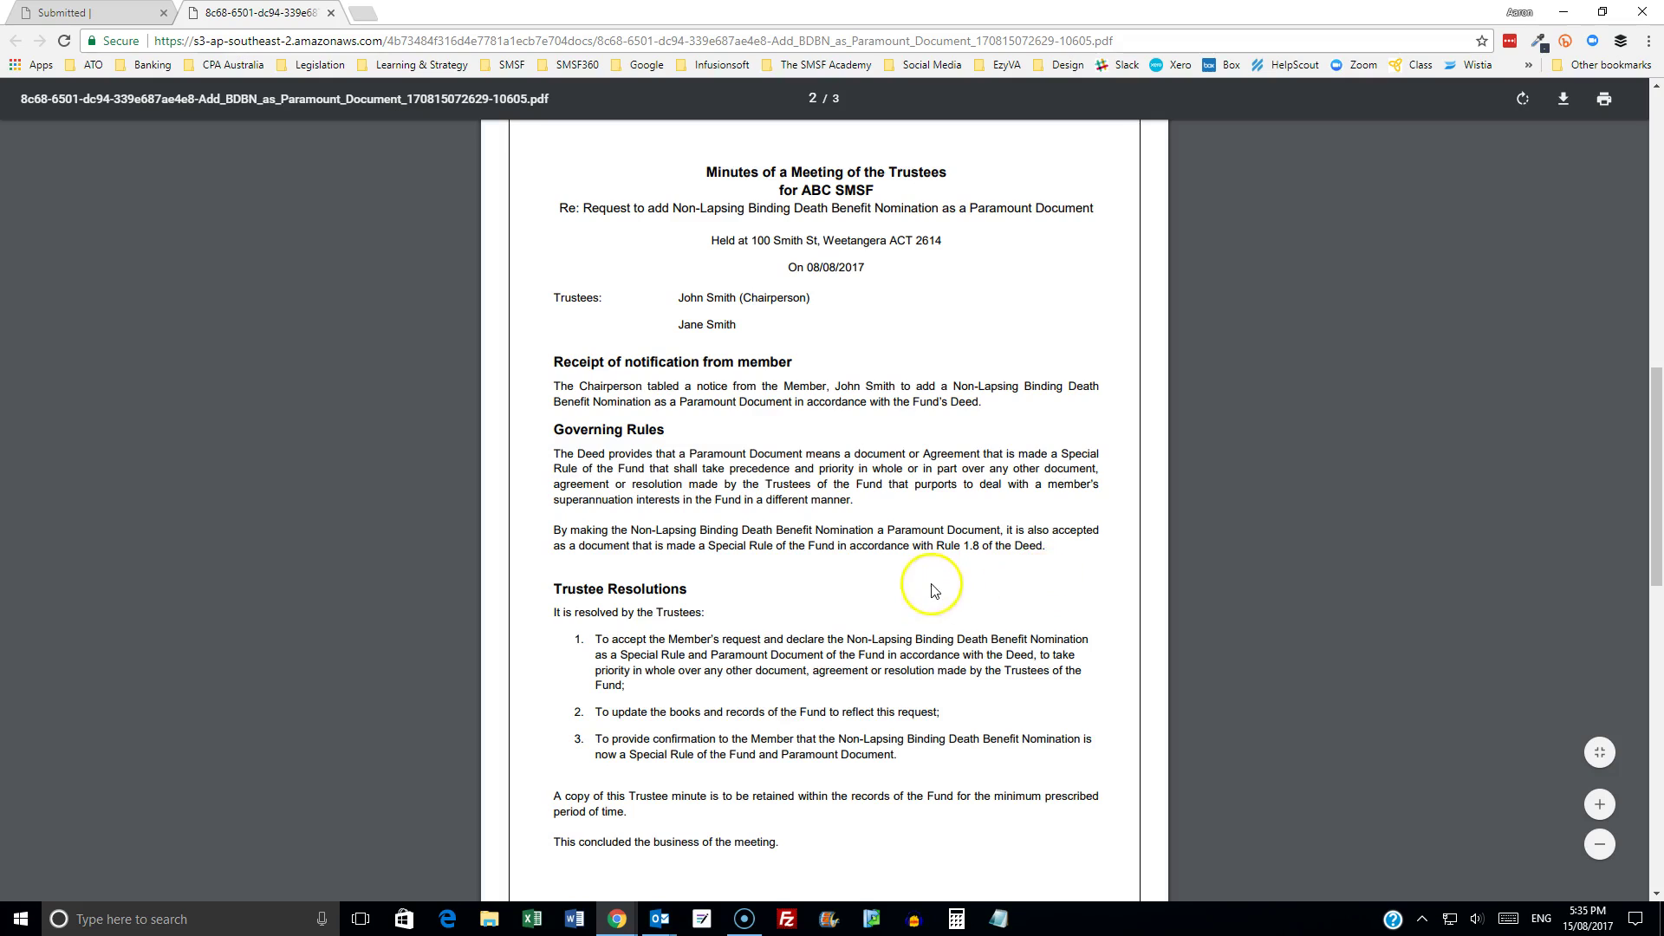
{"action": "scroll", "coordinate": [931, 590], "scroll_direction": "down", "scroll_amount": 1}
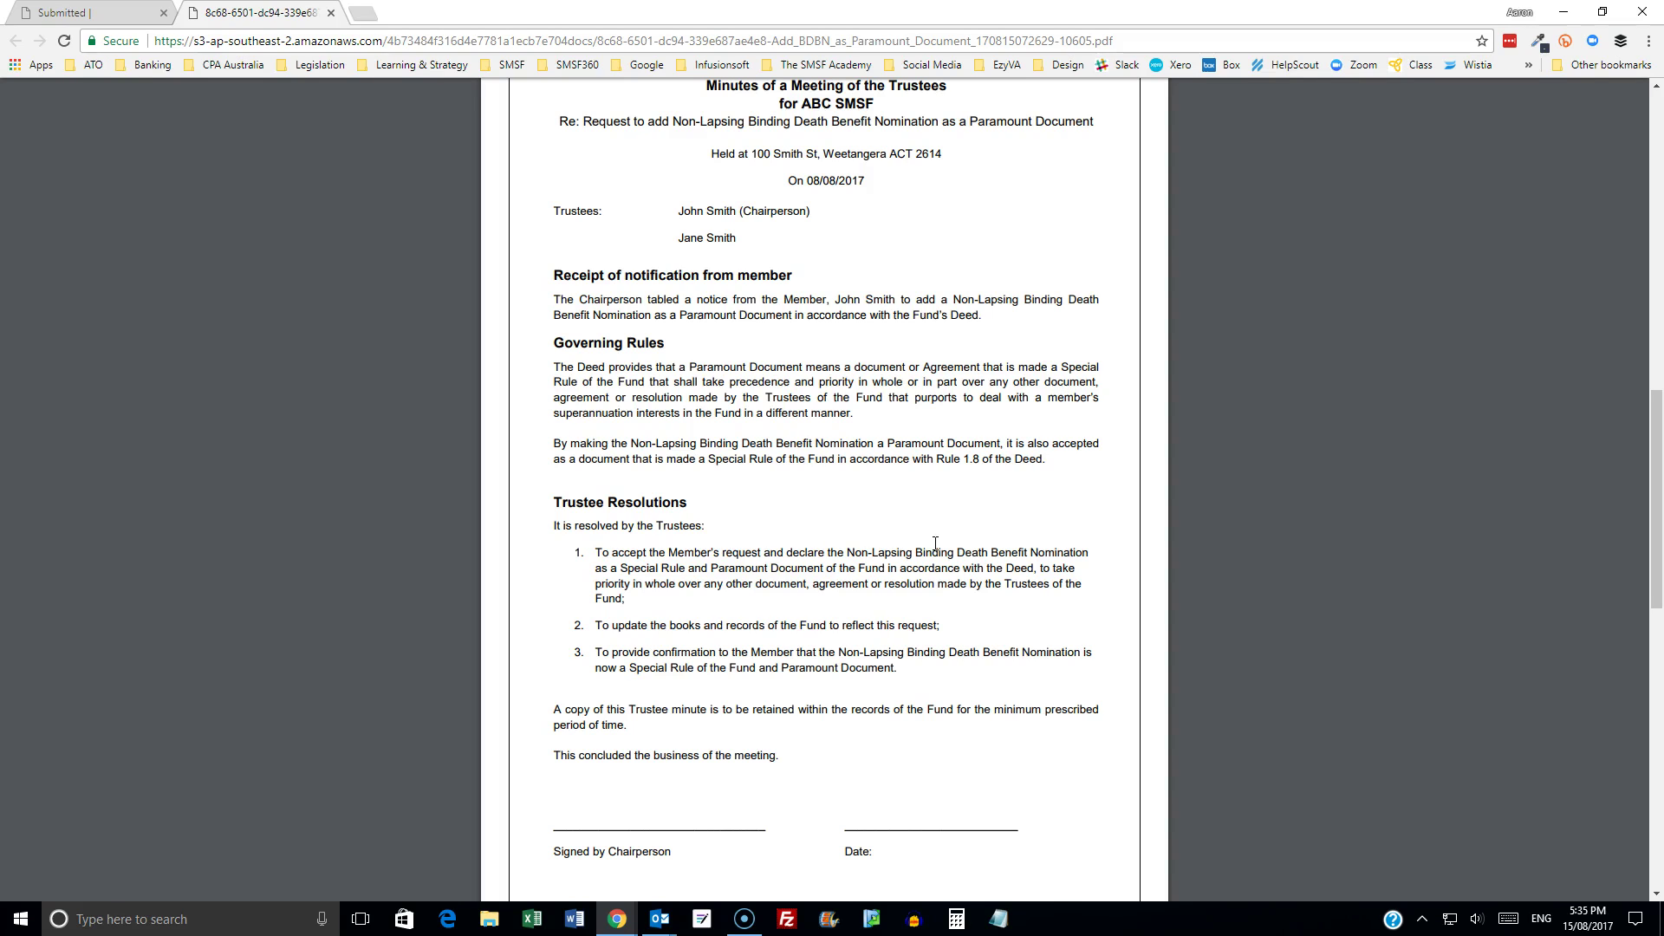
Scroll to page 3, the Trustee Notification to Member confirming the Paramount Document.
{"action": "scroll", "coordinate": [910, 582], "scroll_direction": "down", "scroll_amount": 8}
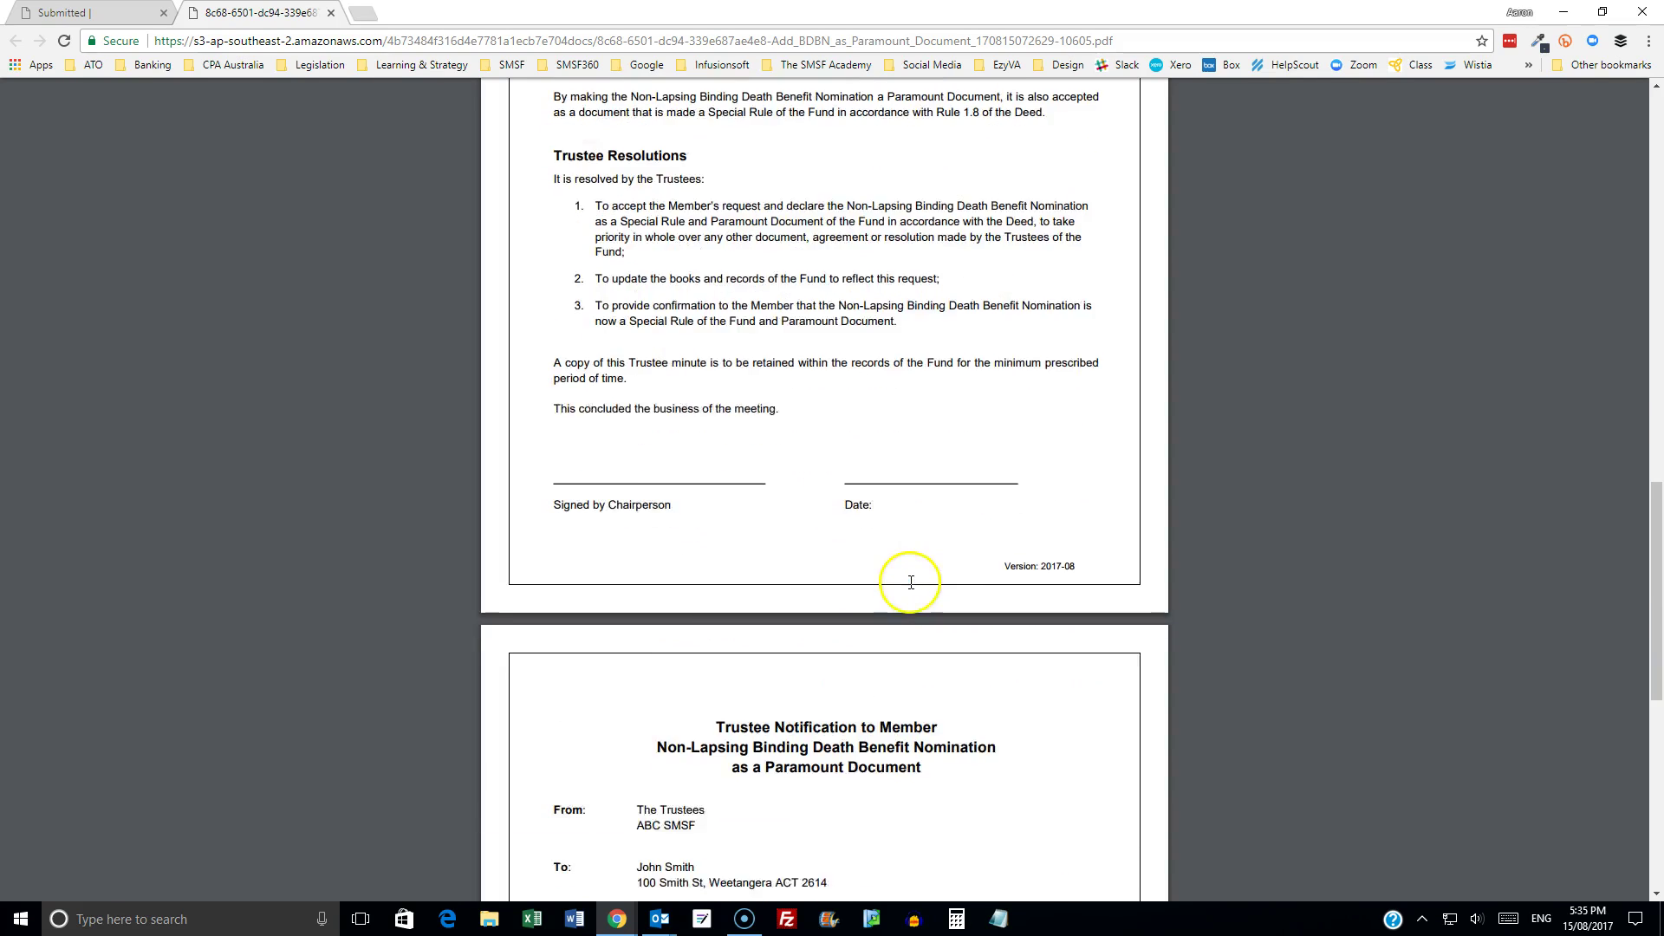
{"action": "scroll", "coordinate": [910, 582], "scroll_direction": "down", "scroll_amount": 2}
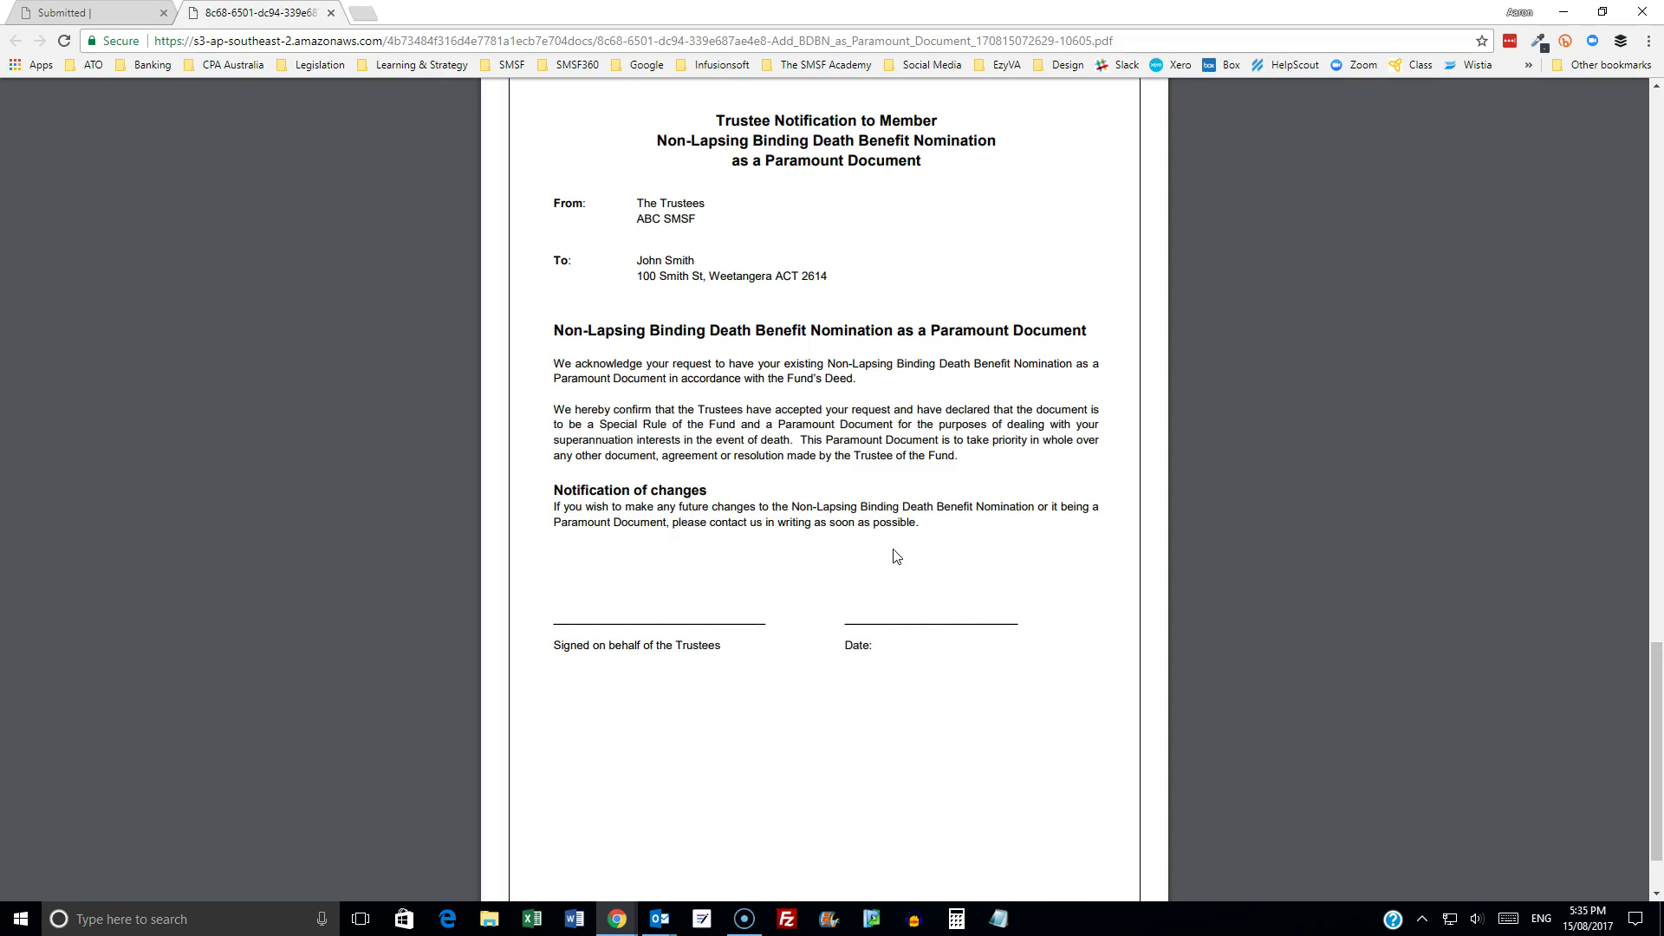
{"action": "left_click", "coordinate": [891, 541]}
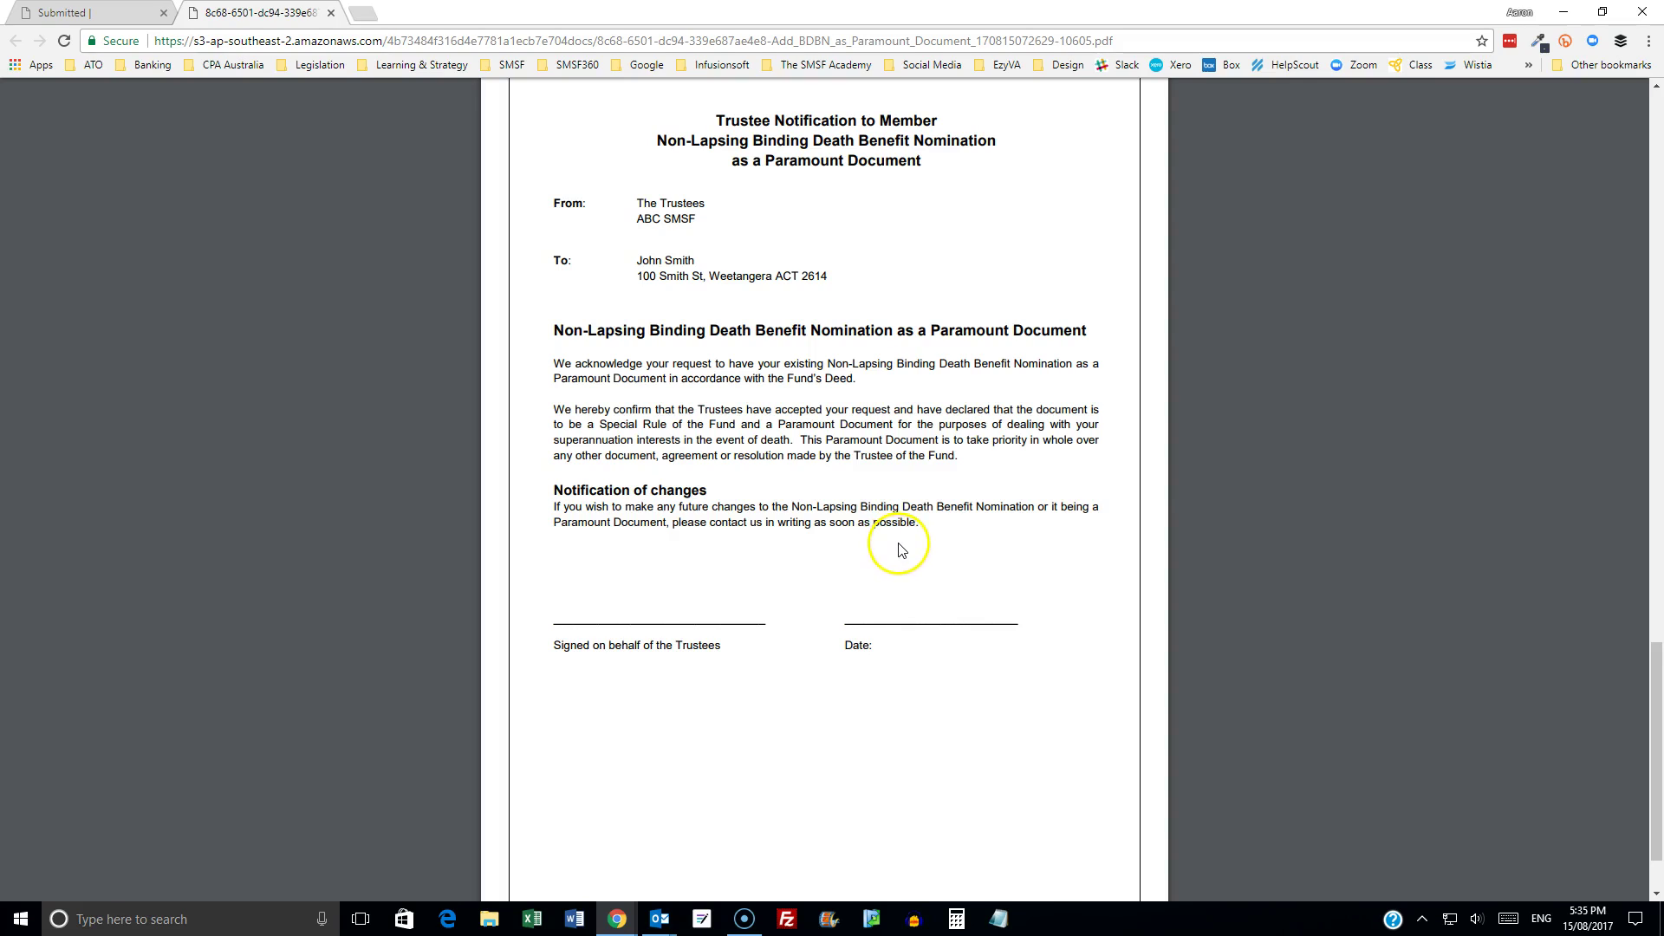